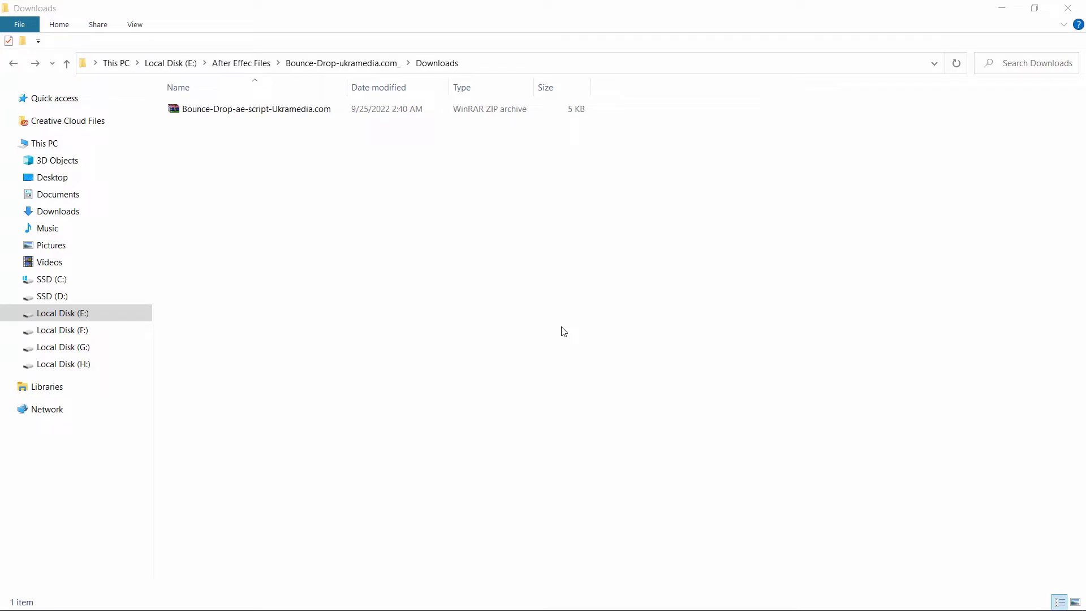
Extract the ZIP to Bounce-Drop-ae-script-Ukramedia.com\ and drill down to the Bounce & Drop folder.
{"action": "right_click", "coordinate": [250, 116]}
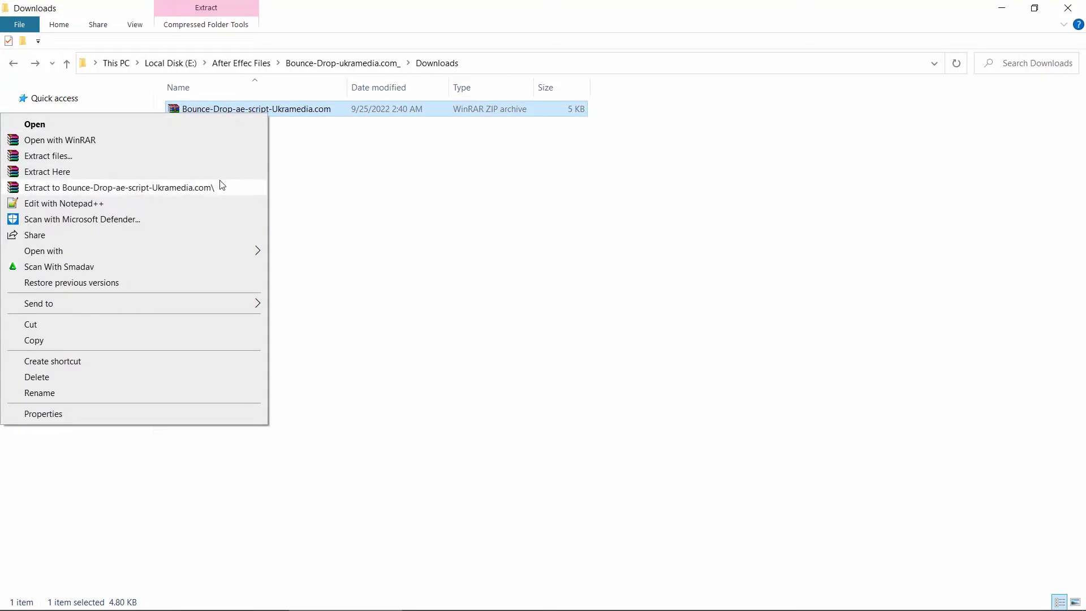
{"action": "left_click", "coordinate": [222, 185]}
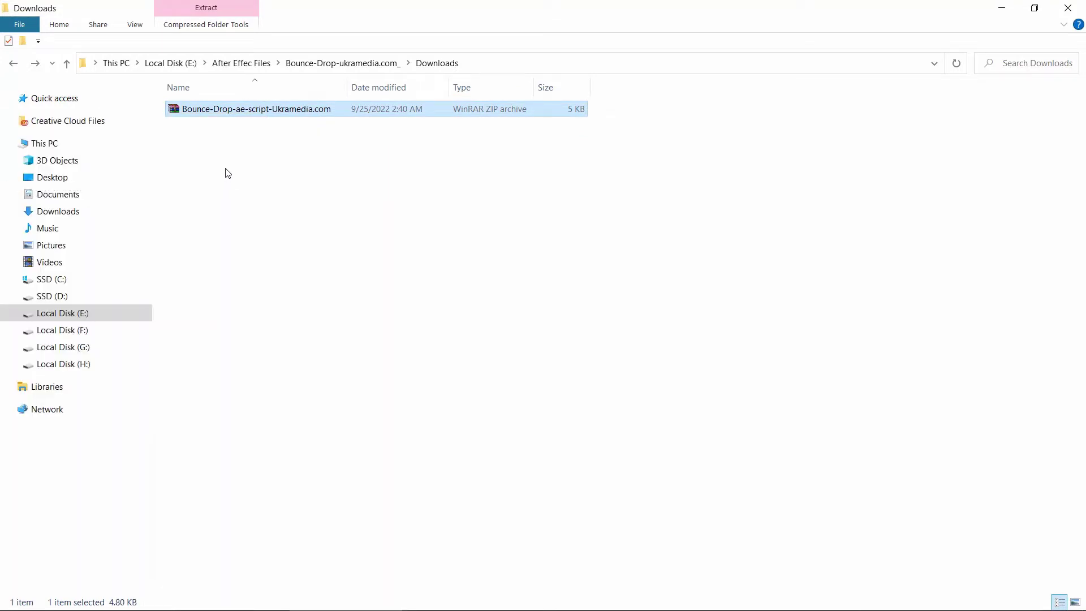
{"action": "double_click", "coordinate": [233, 110]}
{"action": "left_click", "coordinate": [234, 113]}
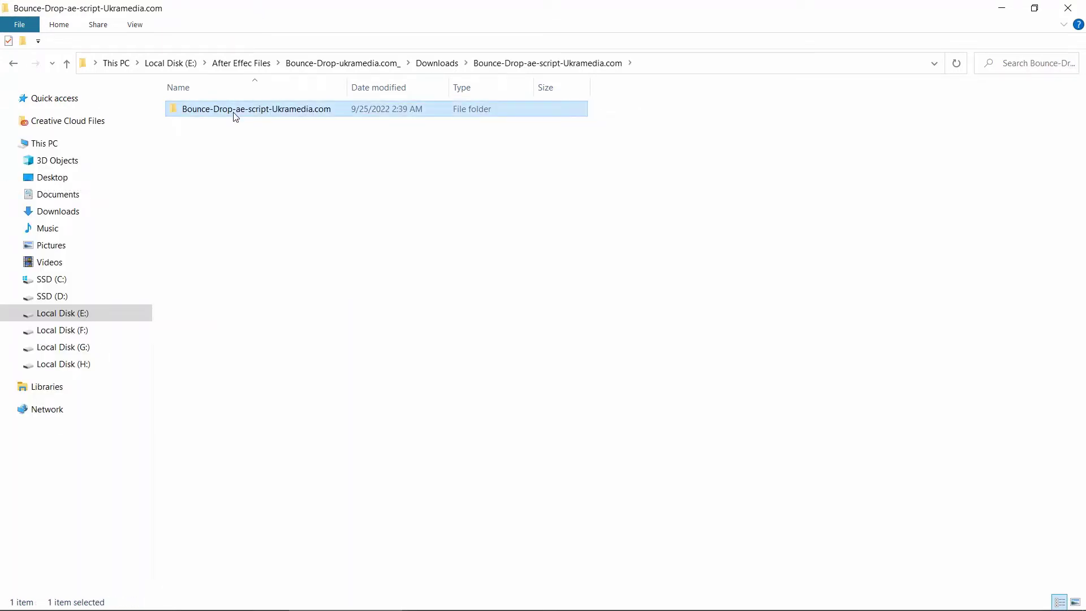
{"action": "double_click", "coordinate": [236, 116]}
{"action": "double_click", "coordinate": [236, 116]}
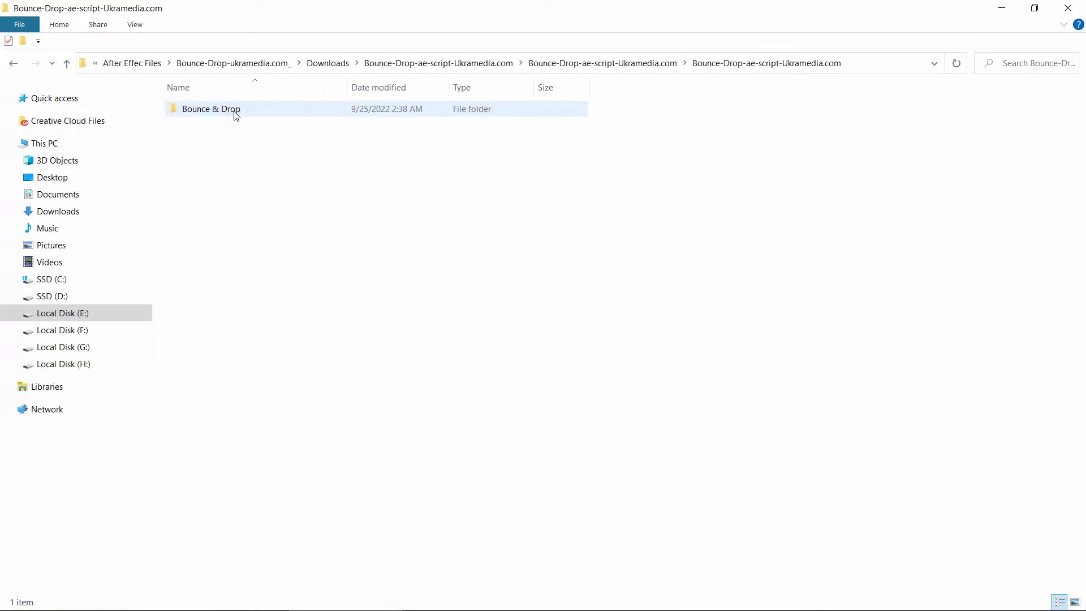
{"action": "left_click", "coordinate": [232, 115]}
Copy Bounce & Drop and browse to C:\Program Files\Adobe\Adobe After Effects CC 2019\Support Files\Presets\User Presets.
{"action": "right_click", "coordinate": [229, 112]}
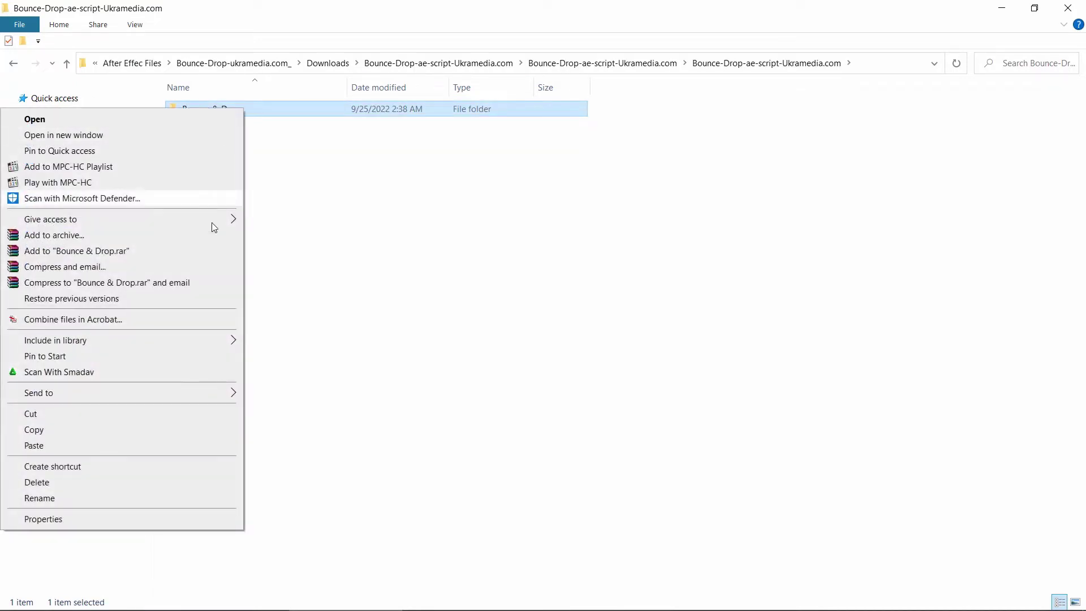
{"action": "left_click", "coordinate": [199, 433]}
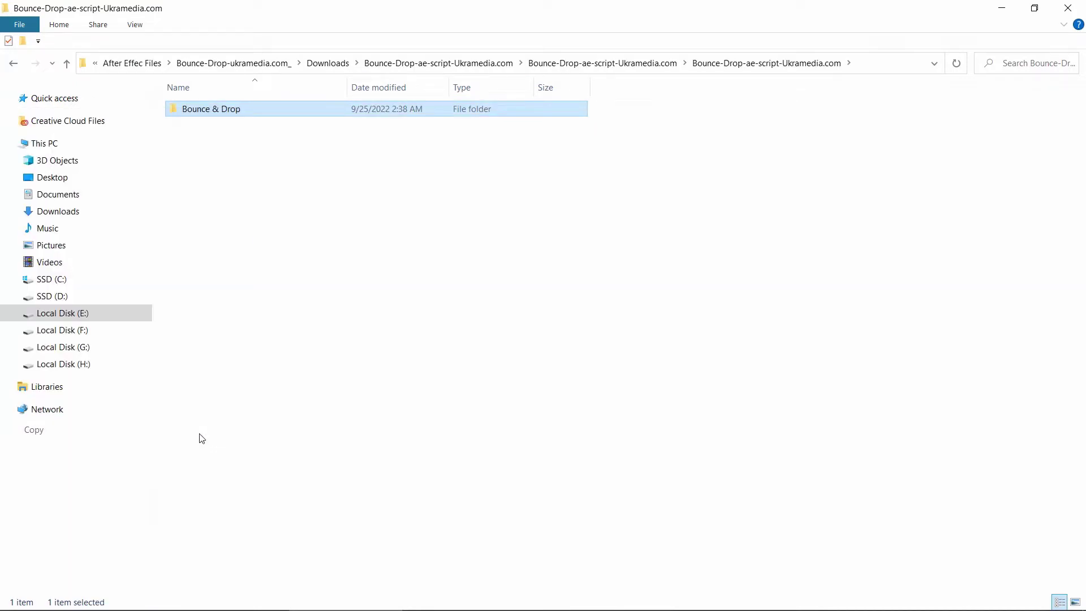
{"action": "left_click", "coordinate": [63, 281]}
{"action": "double_click", "coordinate": [218, 173]}
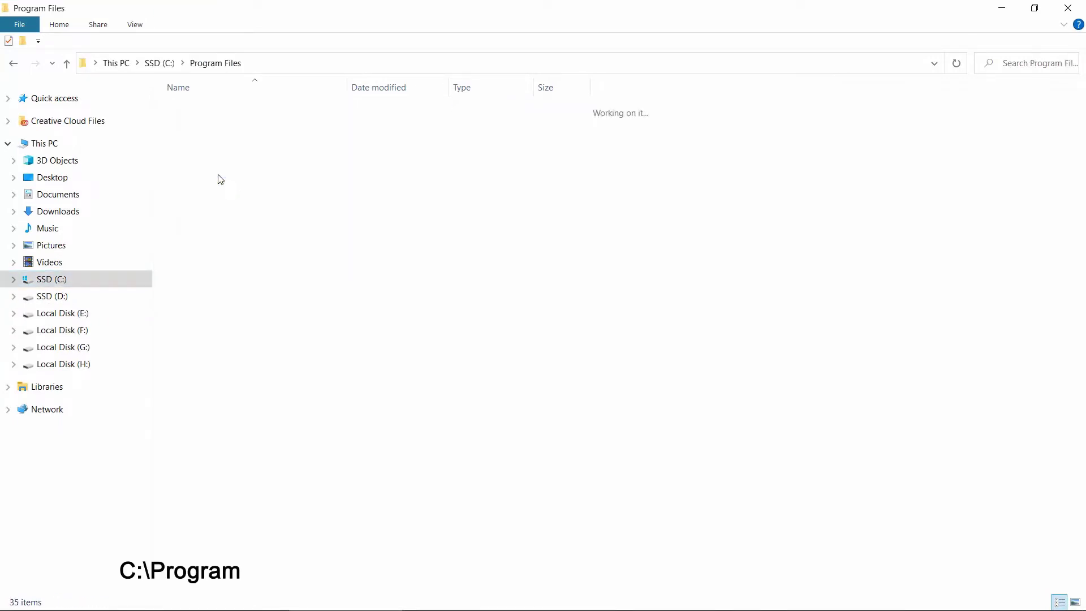
{"action": "double_click", "coordinate": [218, 110]}
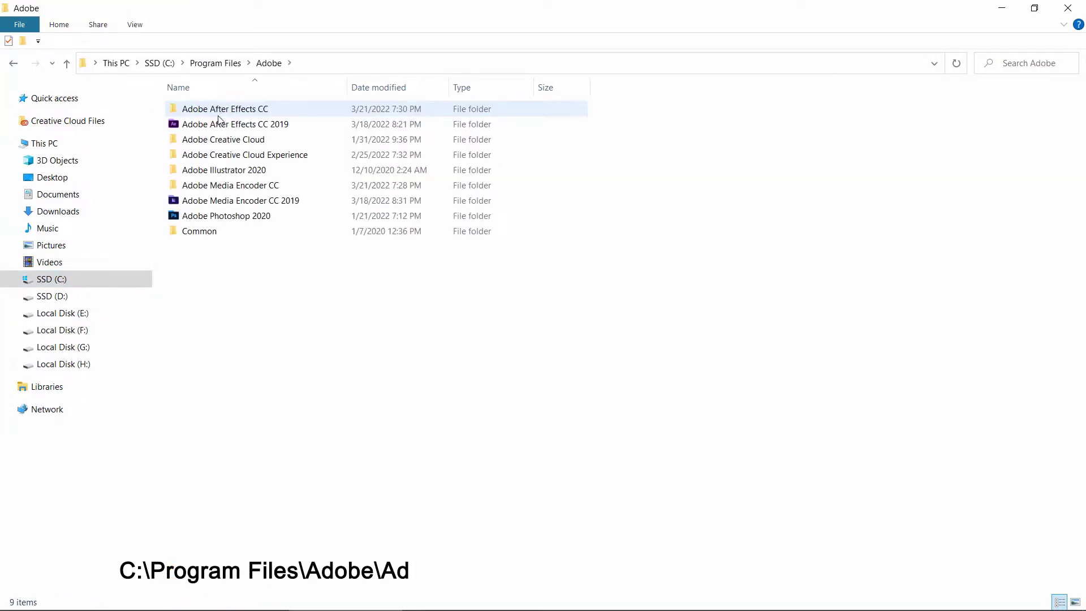
{"action": "double_click", "coordinate": [220, 124]}
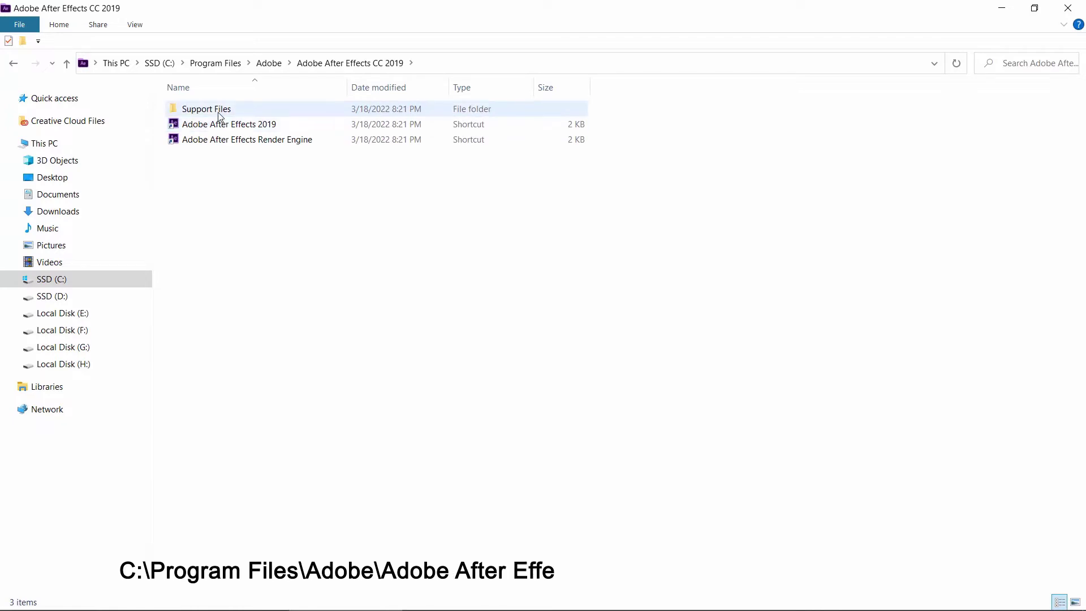
{"action": "double_click", "coordinate": [220, 115]}
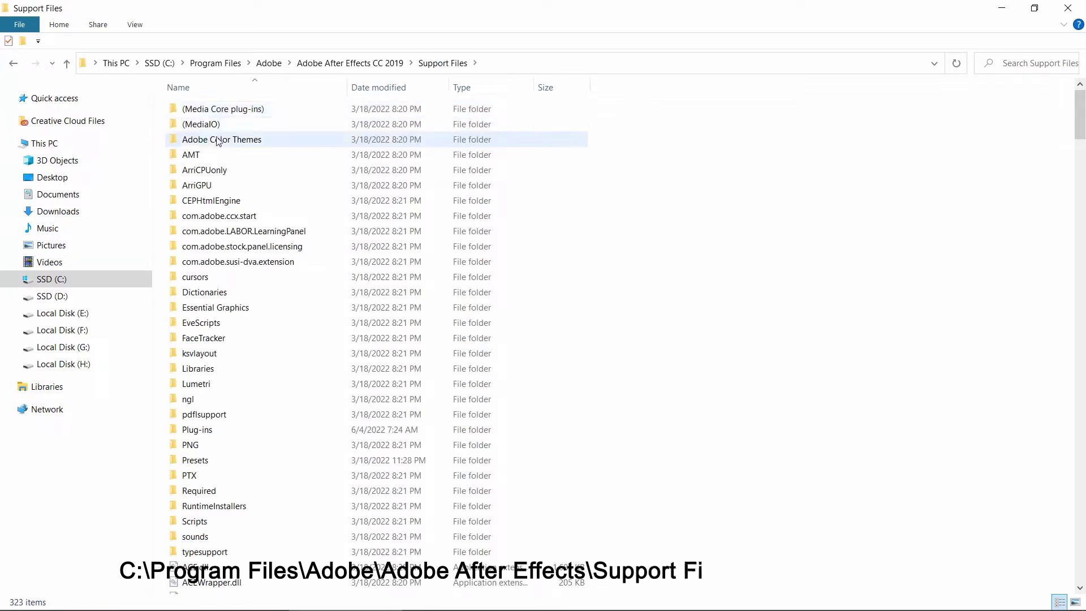
{"action": "double_click", "coordinate": [216, 460]}
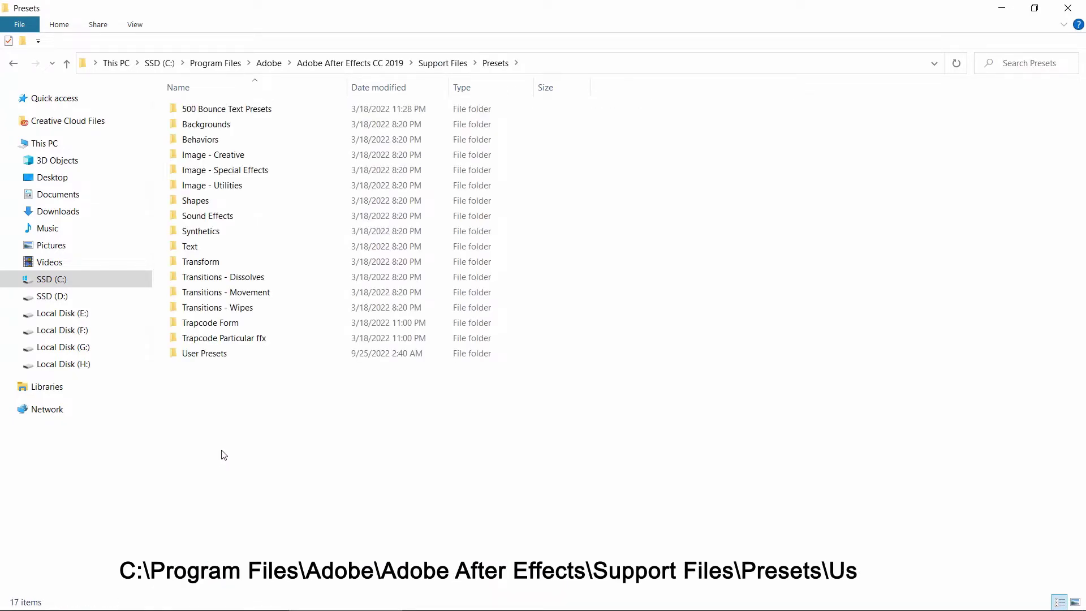
{"action": "double_click", "coordinate": [220, 357]}
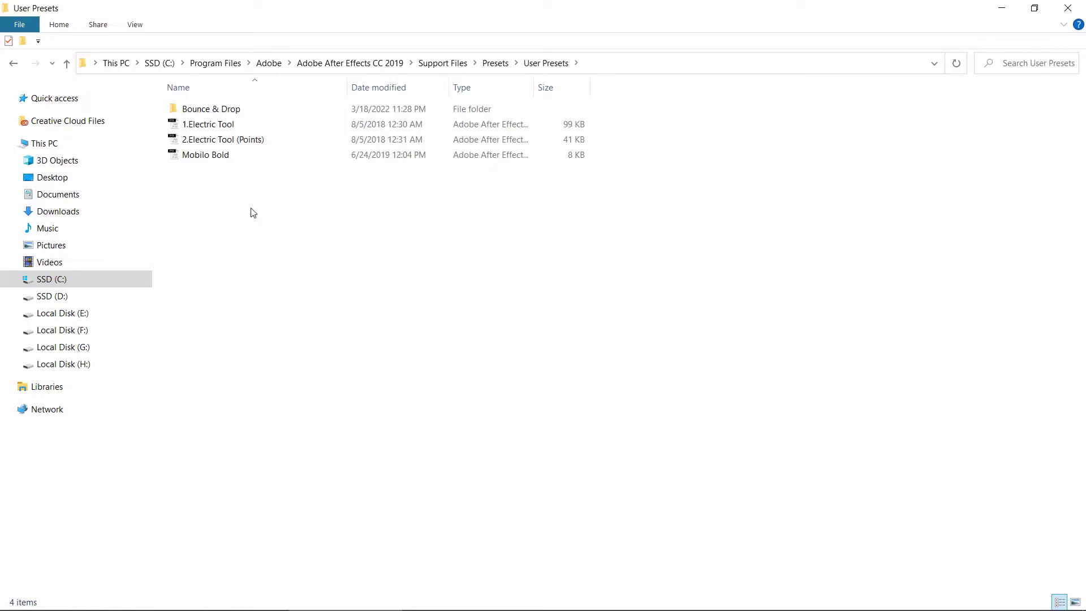
Paste Bounce & Drop into User Presets, replacing the existing file, and open the pasted folder.
{"action": "right_click", "coordinate": [240, 179]}
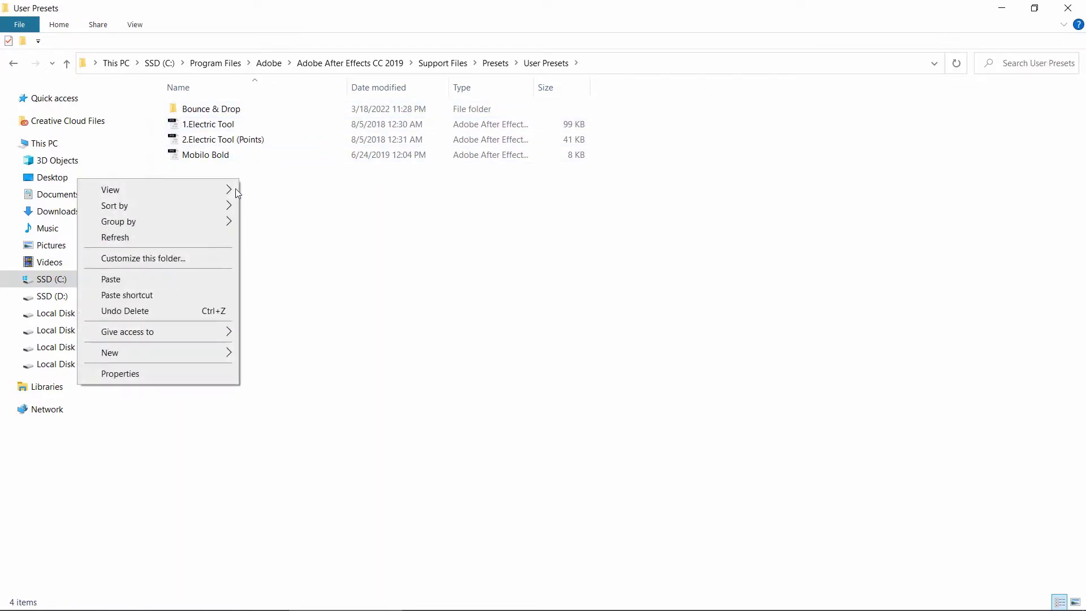
{"action": "left_click", "coordinate": [205, 279]}
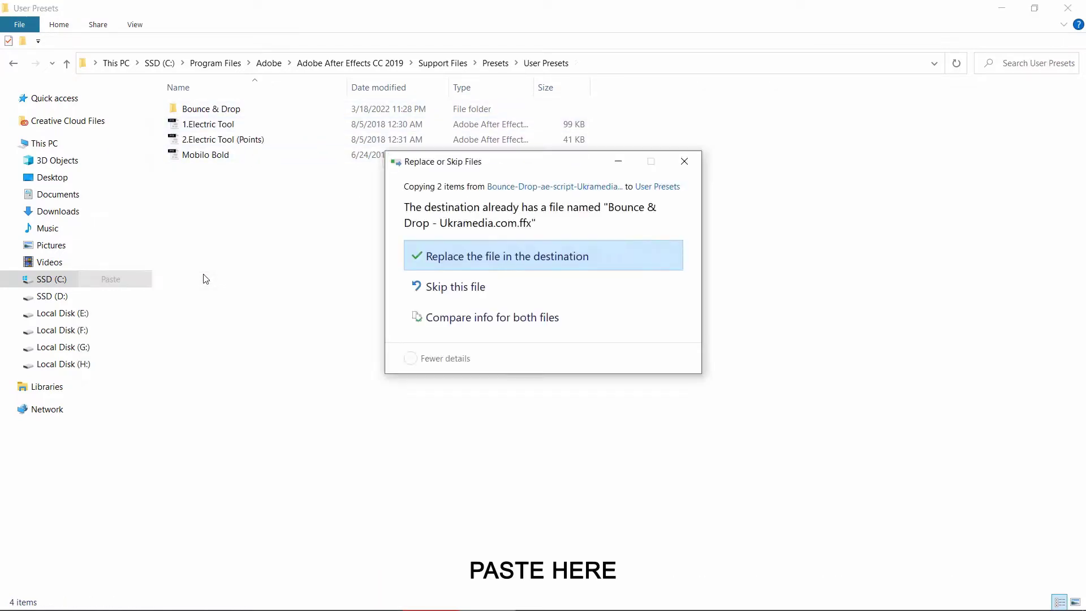
{"action": "left_click", "coordinate": [452, 261]}
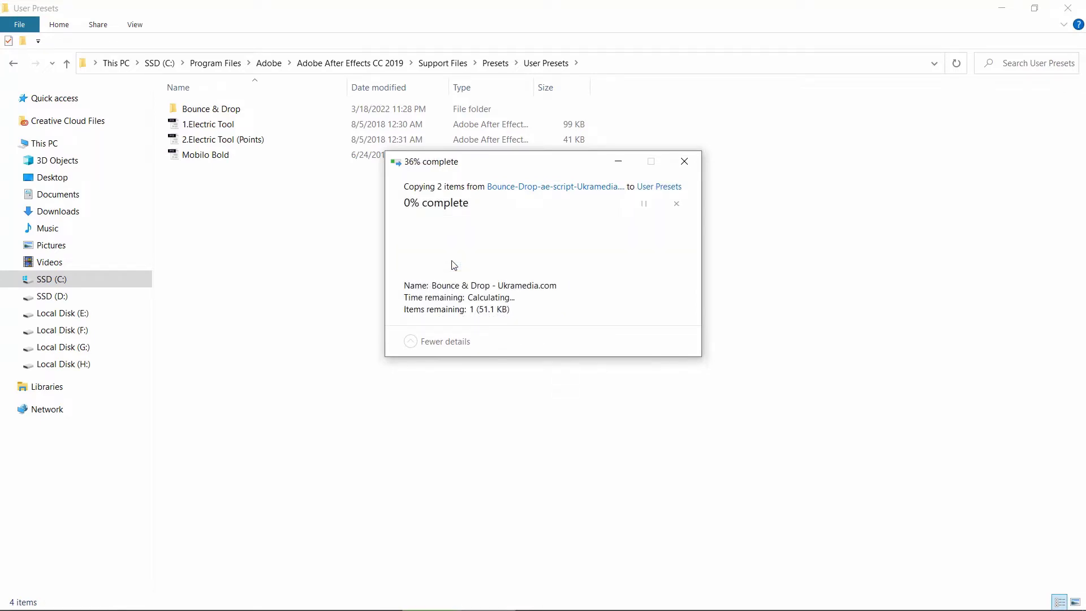
{"action": "left_click", "coordinate": [498, 275]}
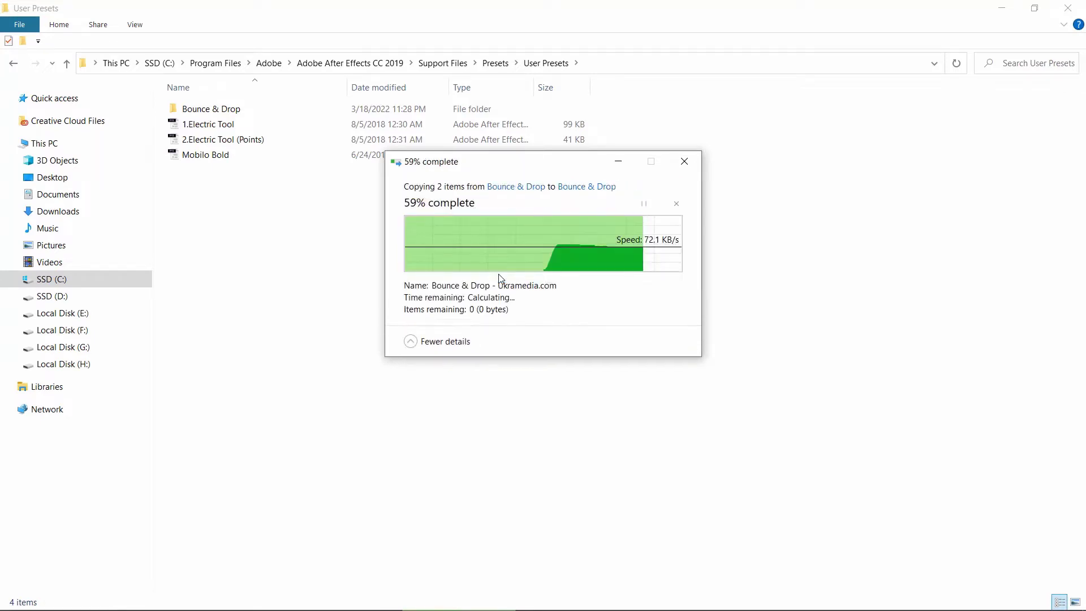
{"action": "double_click", "coordinate": [266, 108]}
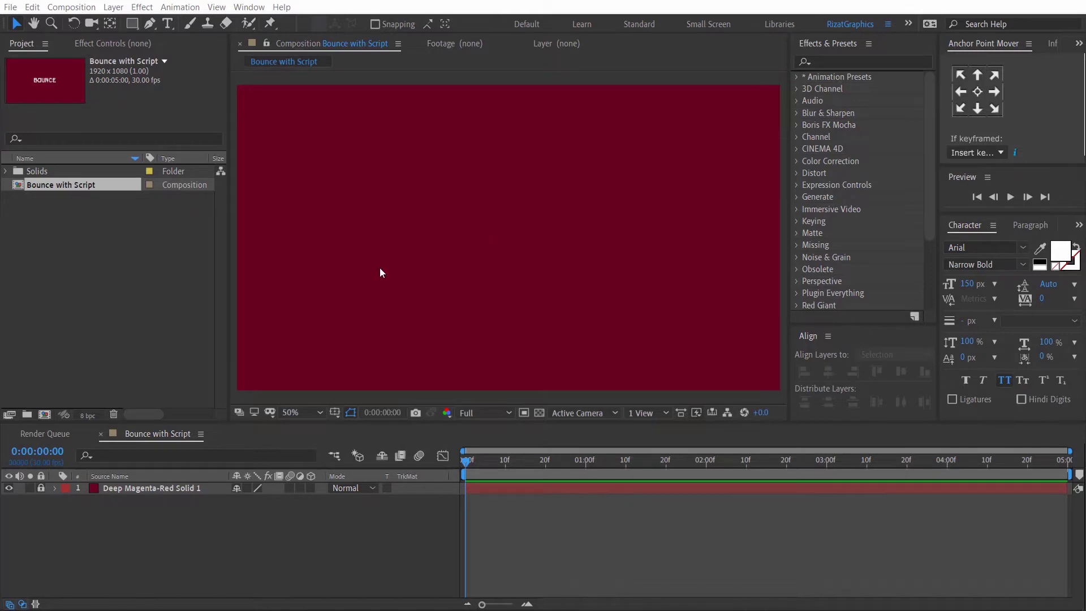
Confirm Bounce with Script's settings at 1920×1080, 30 fps and 0:00:05:00 duration.
{"action": "right_click", "coordinate": [96, 184]}
{"action": "left_click", "coordinate": [100, 189]}
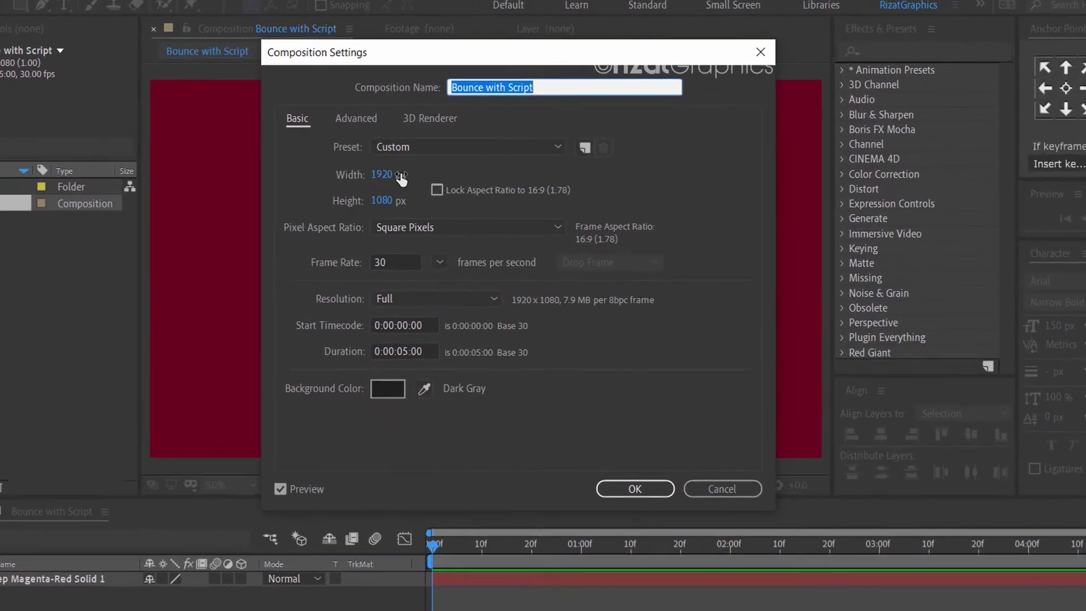
{"action": "left_click", "coordinate": [424, 161]}
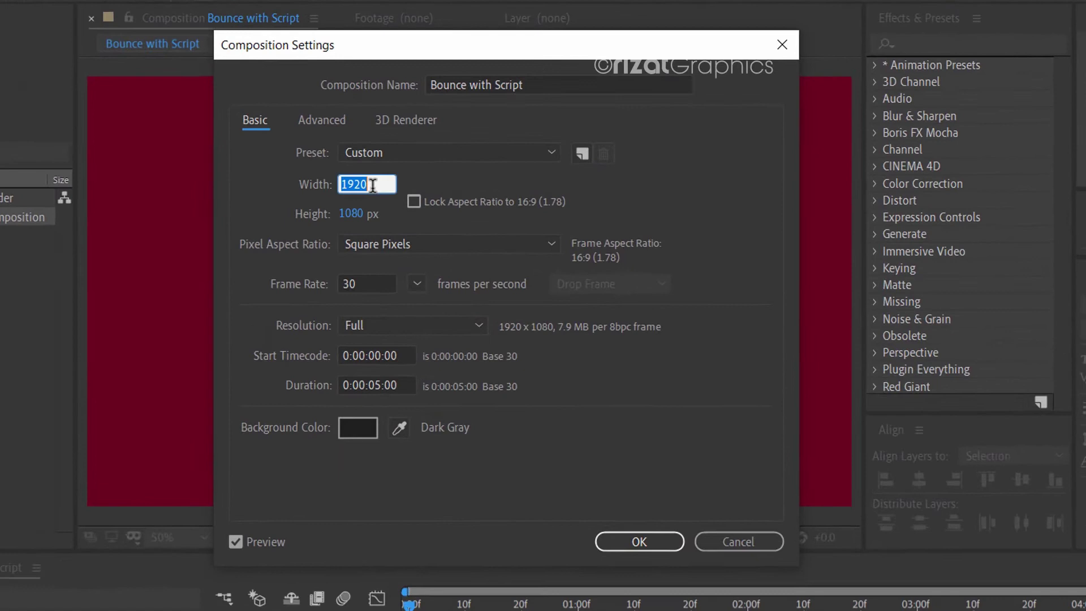
{"action": "left_click", "coordinate": [373, 216]}
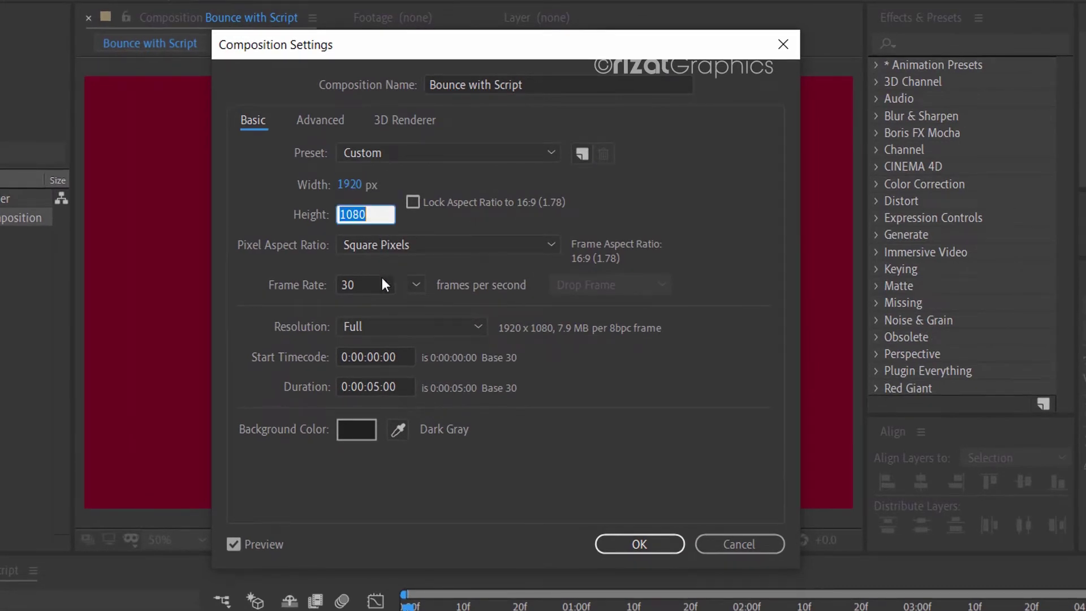
{"action": "left_click", "coordinate": [378, 283]}
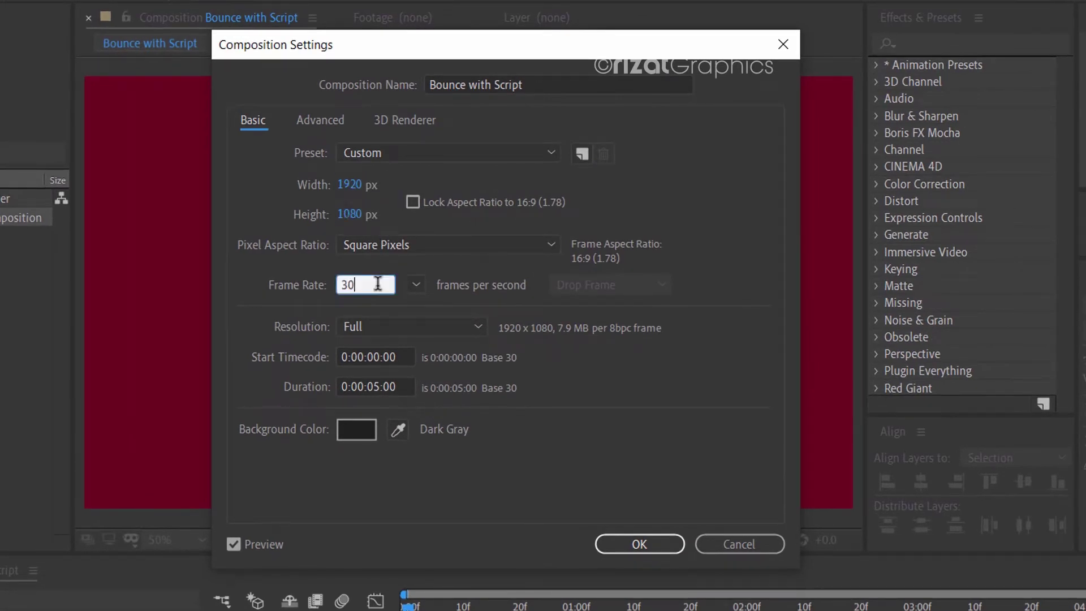
{"action": "left_click", "coordinate": [404, 387]}
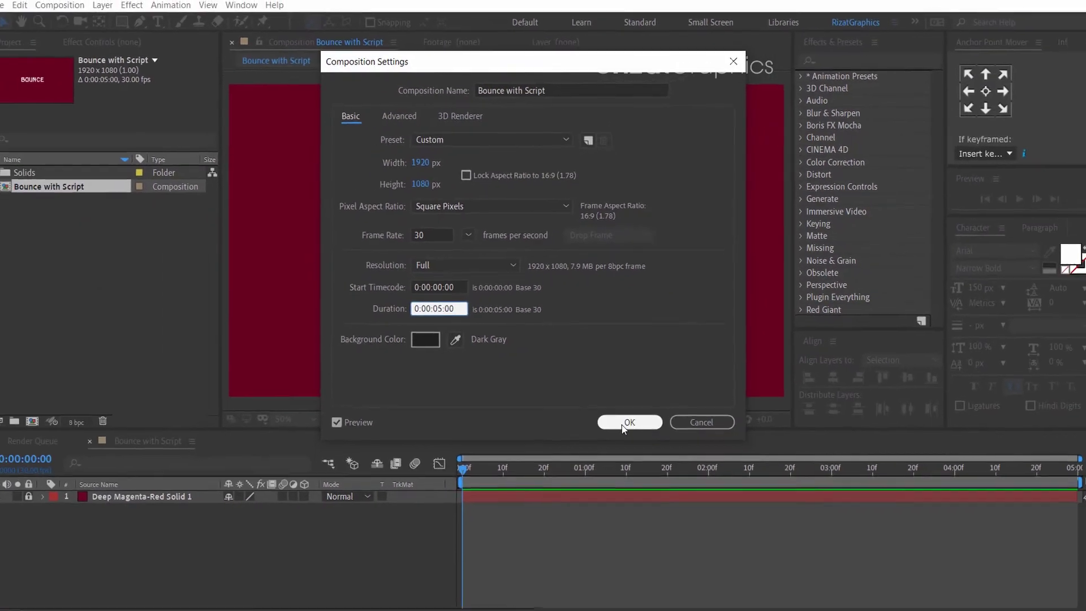
{"action": "left_click", "coordinate": [633, 539]}
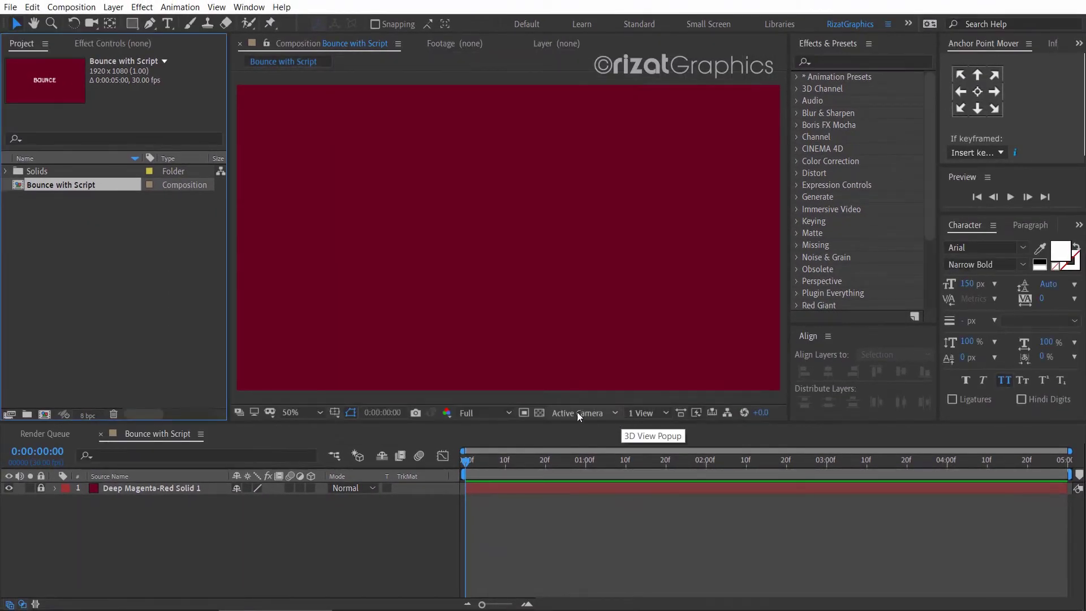
Create a text layer reading 'BOUNCE' at the composition centre.
{"action": "left_click", "coordinate": [163, 27]}
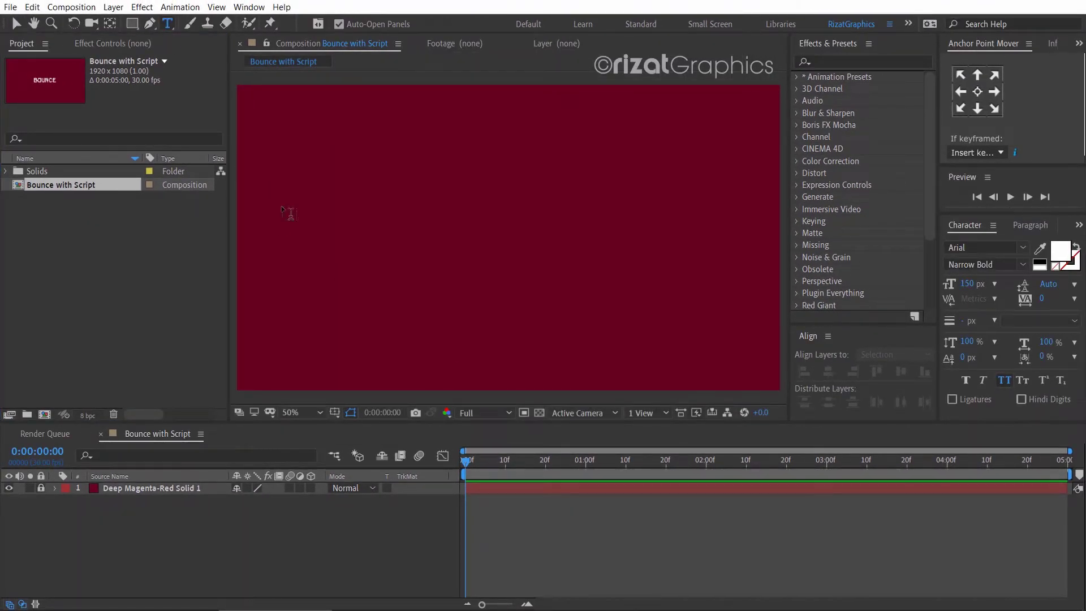
{"action": "left_click", "coordinate": [445, 267]}
{"action": "type", "text": "B"}
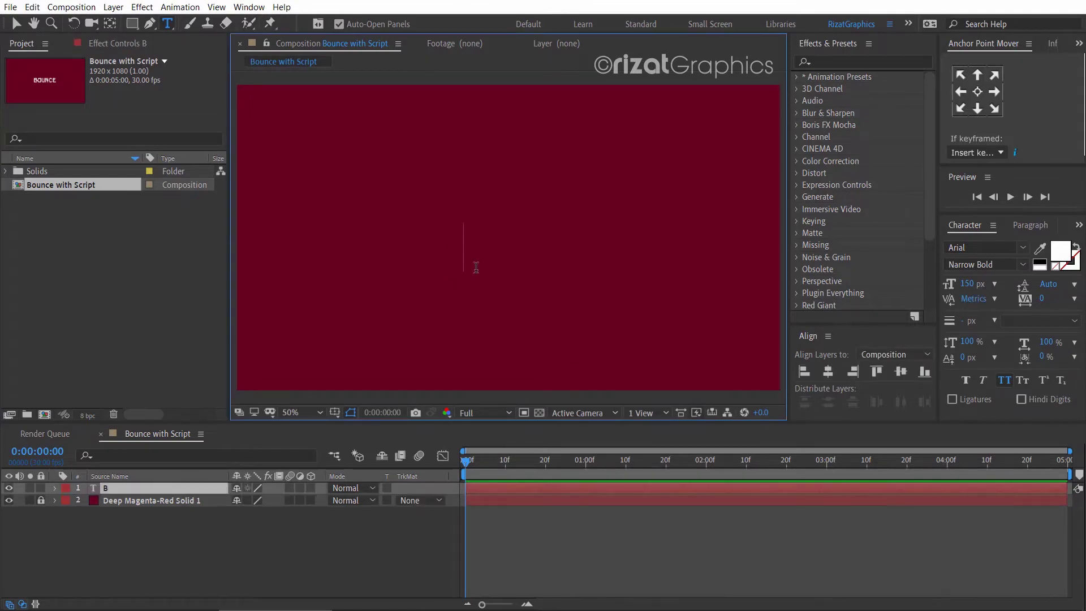
{"action": "type", "text": "OUNCE"}
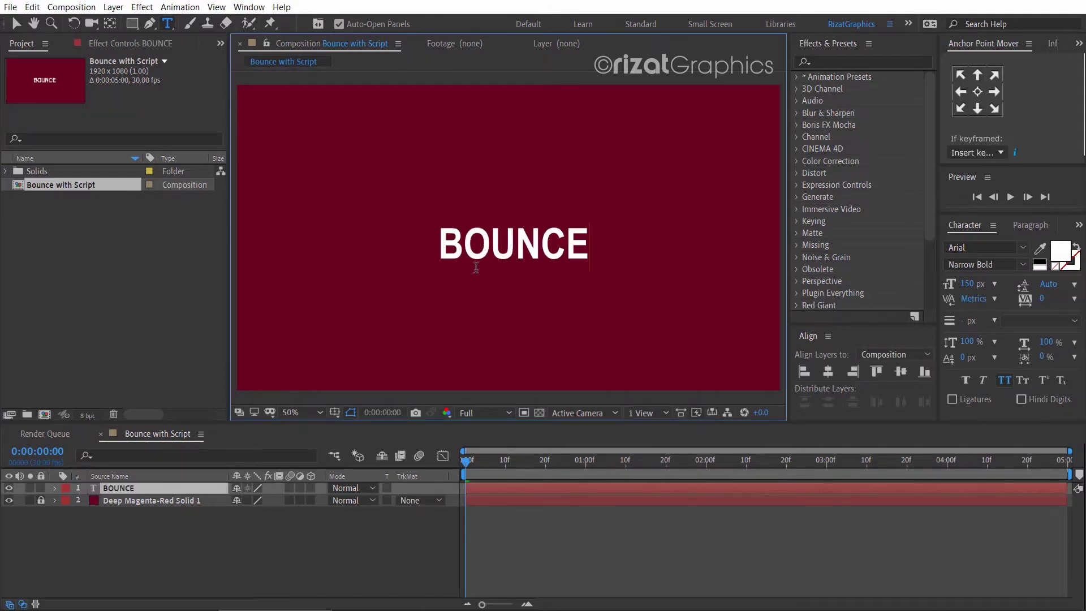
Centre BOUNCE's anchor point and align it vertically and horizontally to the composition.
{"action": "key", "text": "ctrl+a"}
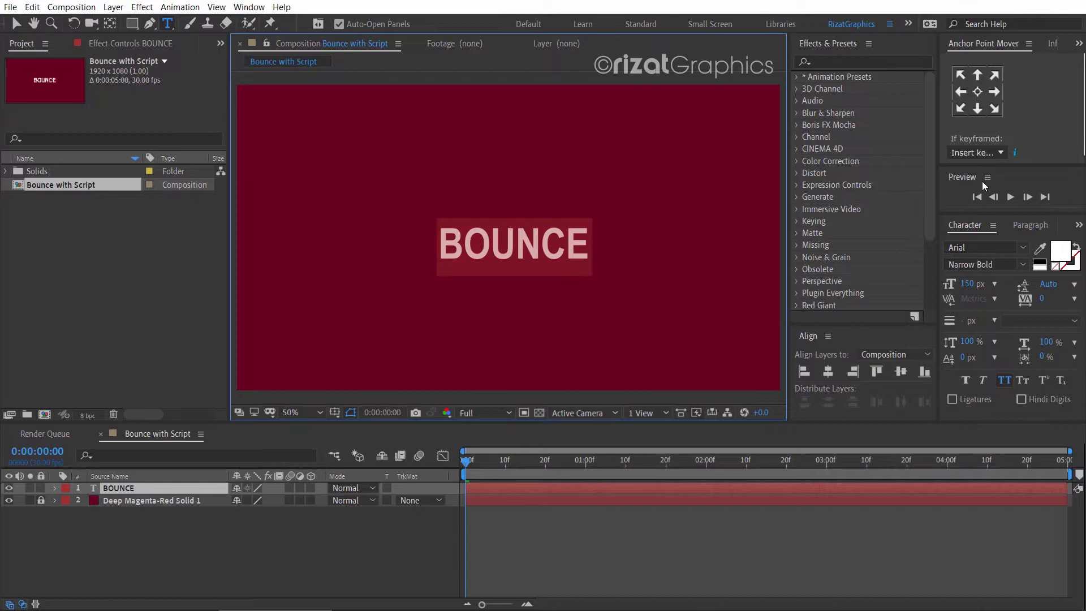
{"action": "left_click", "coordinate": [977, 92]}
{"action": "left_click", "coordinate": [901, 371]}
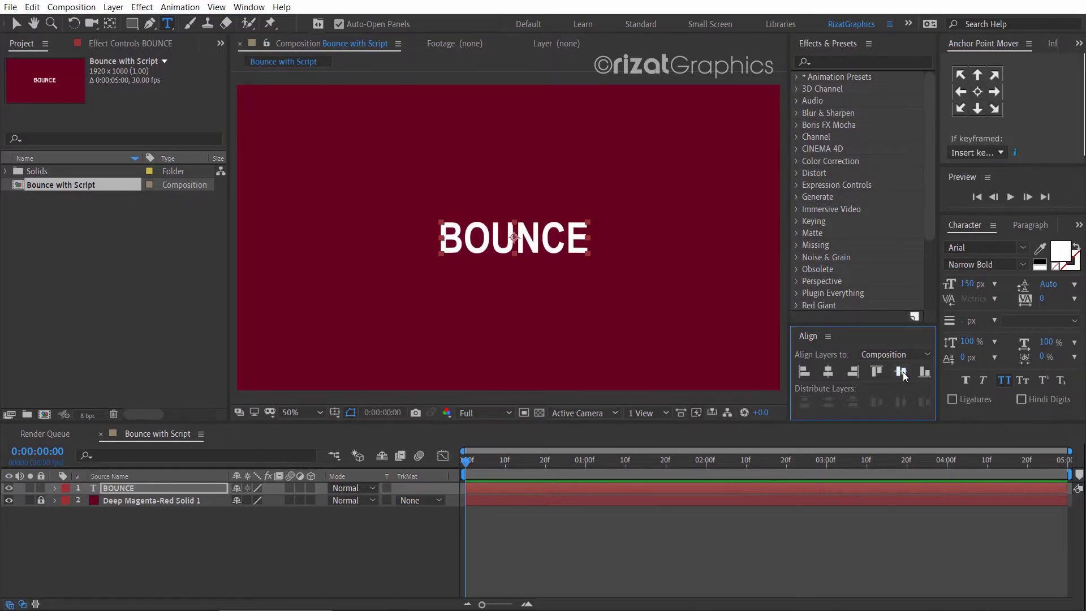
{"action": "left_click", "coordinate": [833, 372]}
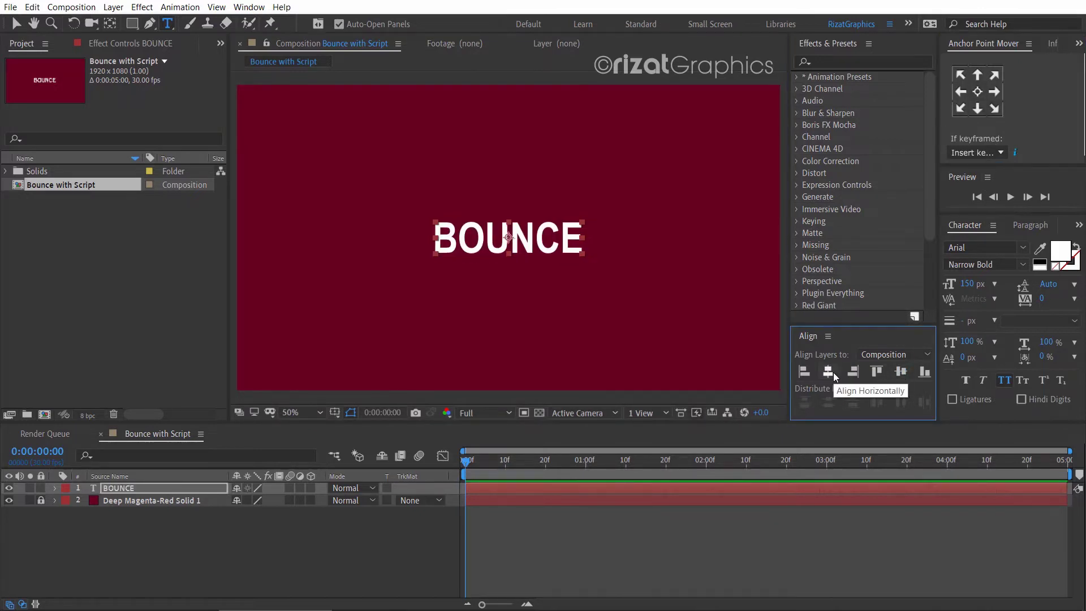
Keyframe BOUNCE's Position from -310,540 off-screen left at frame 0 to 960,540 at frame 10.
{"action": "left_click", "coordinate": [21, 27]}
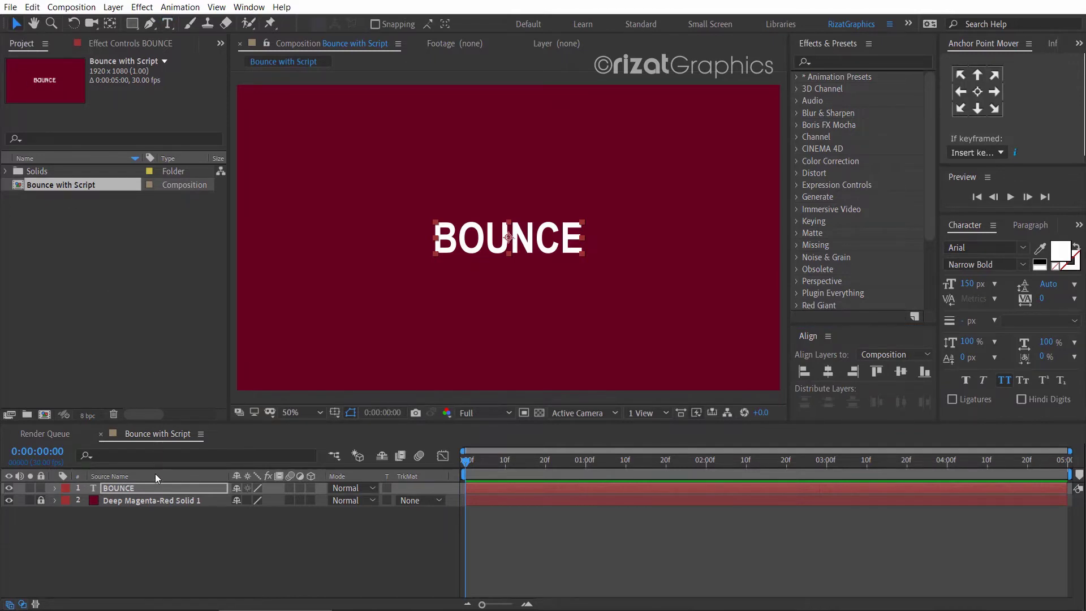
{"action": "left_click", "coordinate": [153, 488]}
{"action": "key", "text": "p"}
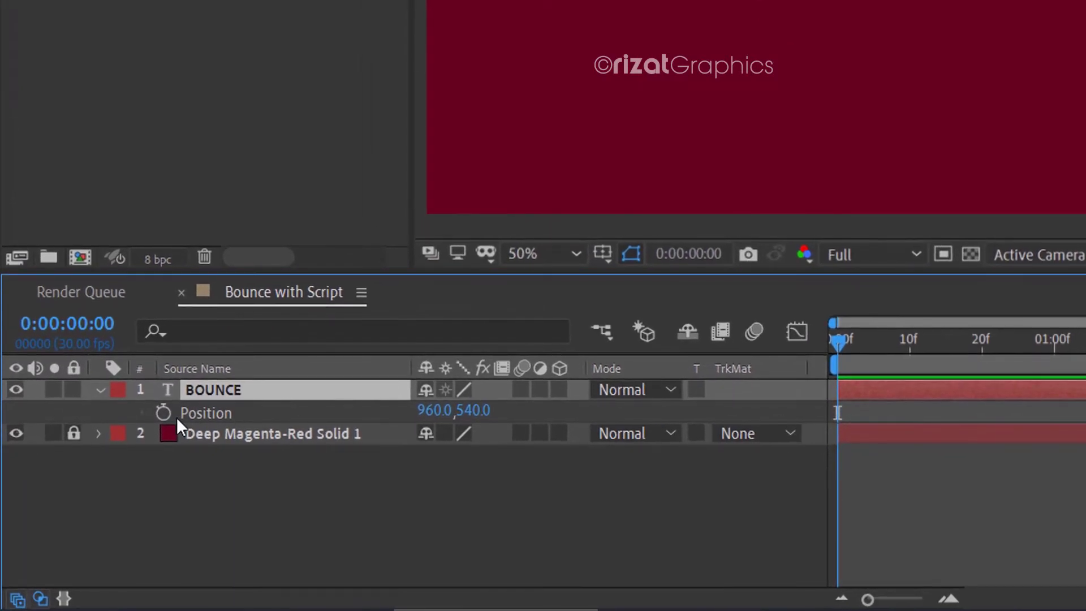
{"action": "left_click", "coordinate": [167, 414]}
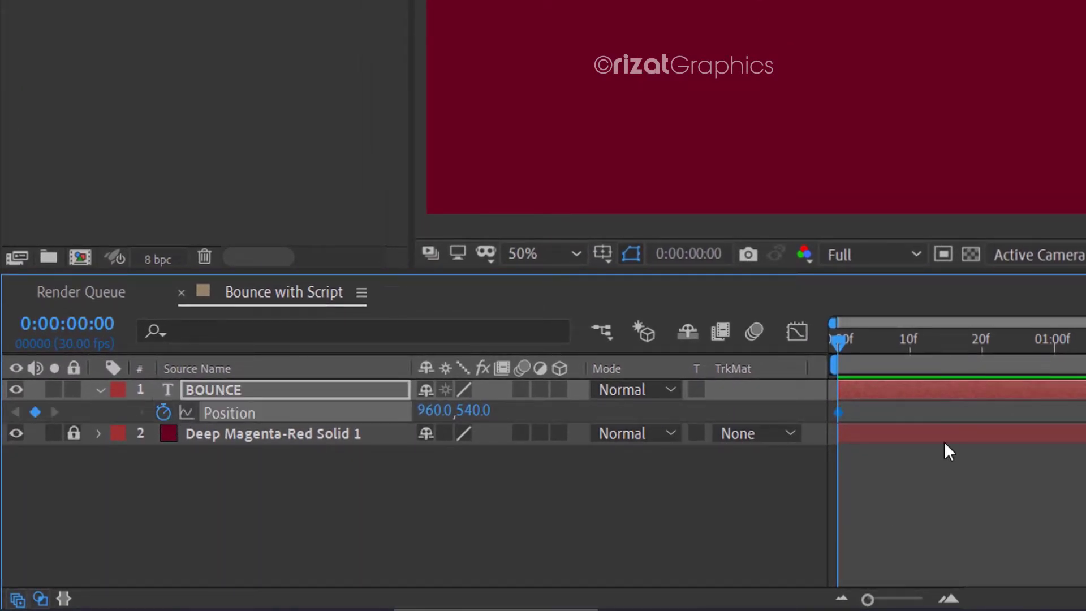
{"action": "left_click", "coordinate": [910, 343]}
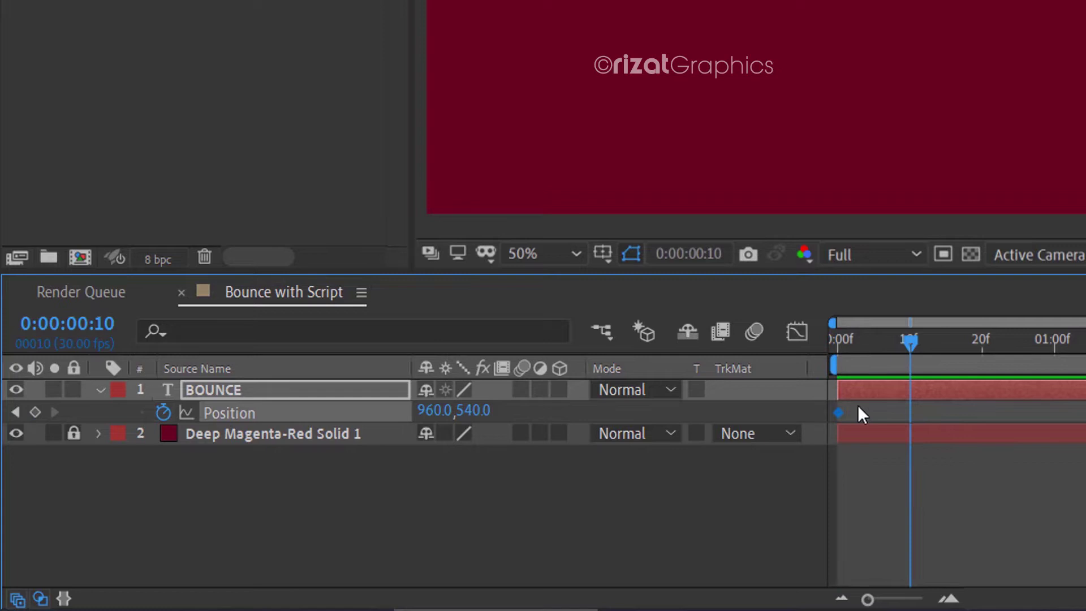
{"action": "left_click_drag", "start_coordinate": [889, 419], "coordinate": [906, 419]}
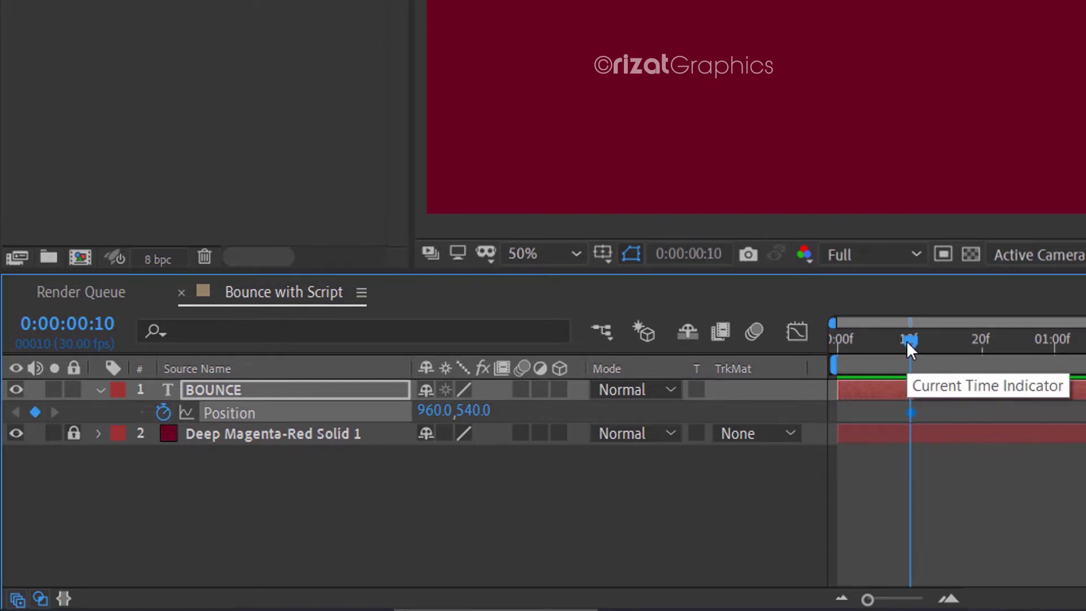
{"action": "left_click_drag", "start_coordinate": [906, 340], "coordinate": [819, 348]}
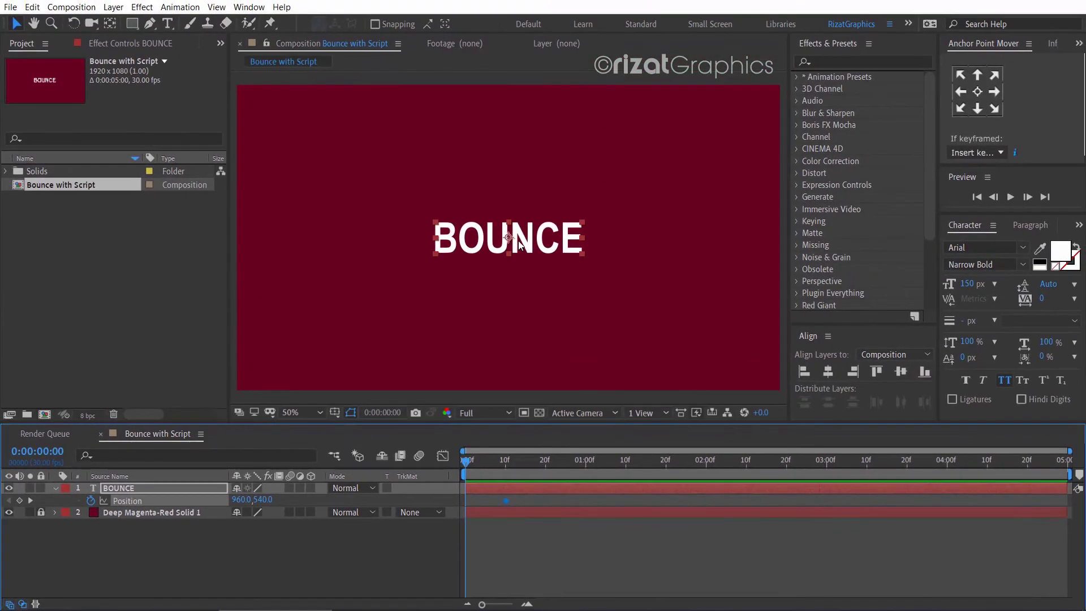
{"action": "left_click_drag", "start_coordinate": [518, 240], "coordinate": [159, 264]}
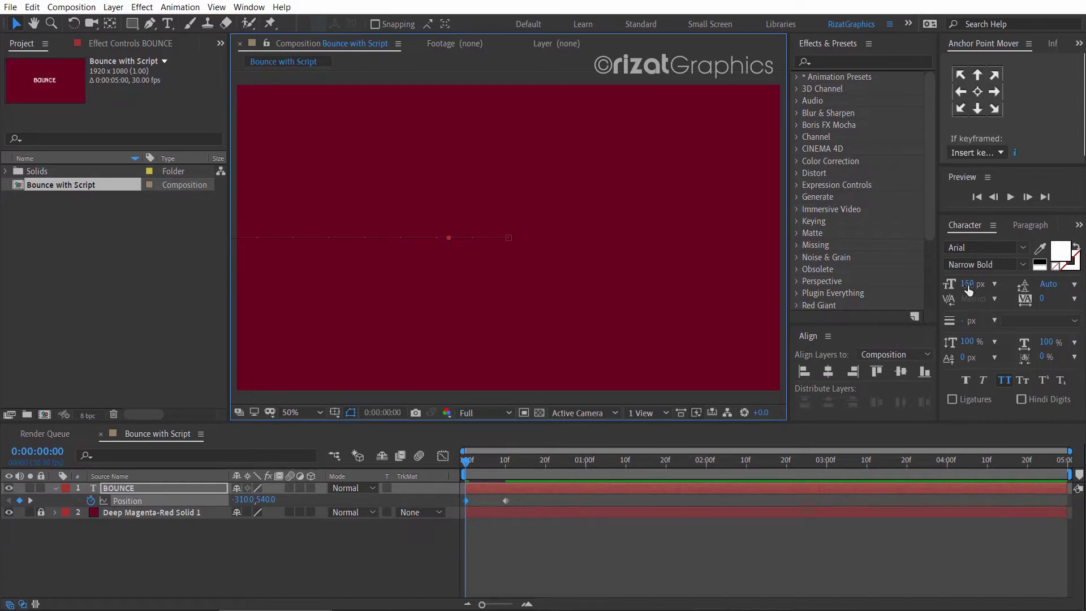
Preview the slide-in, then jump to 0:00:01:20 and select the BOUNCE layer.
{"action": "left_click", "coordinate": [1009, 196]}
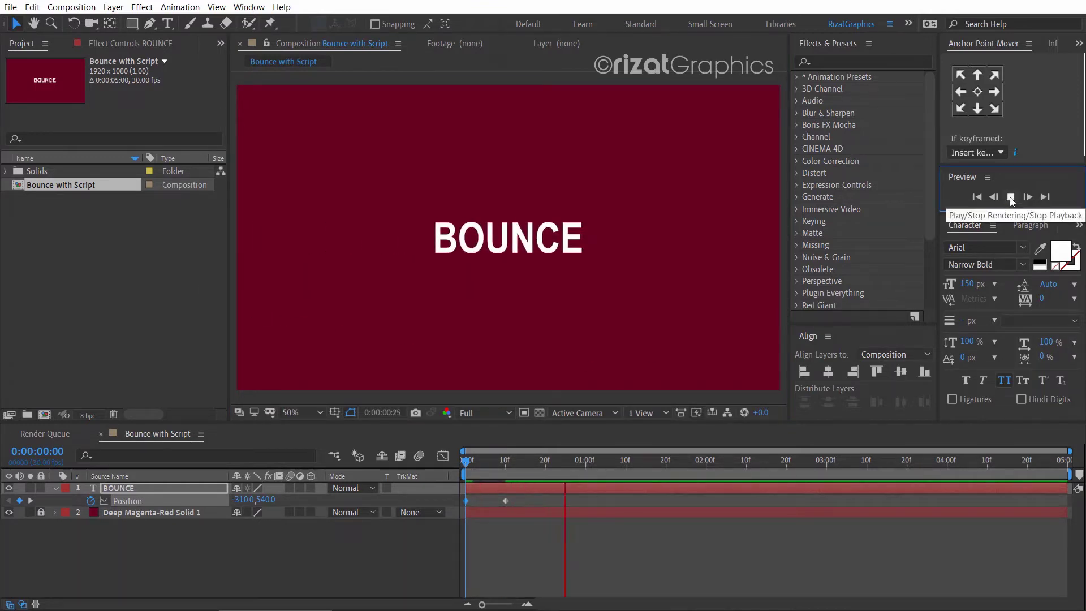
{"action": "left_click", "coordinate": [1010, 197]}
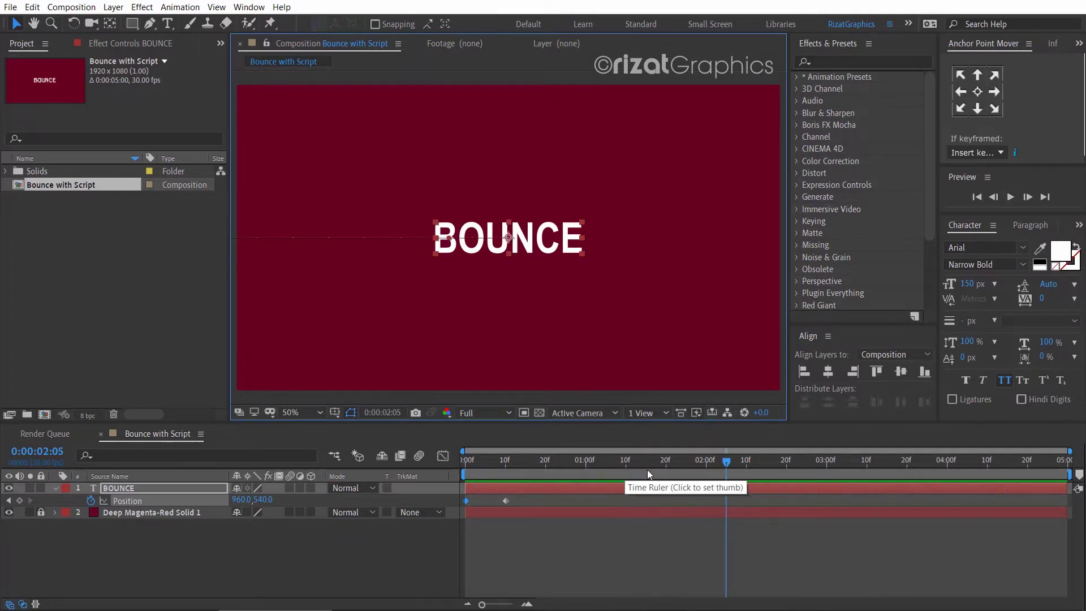
{"action": "left_click", "coordinate": [666, 464]}
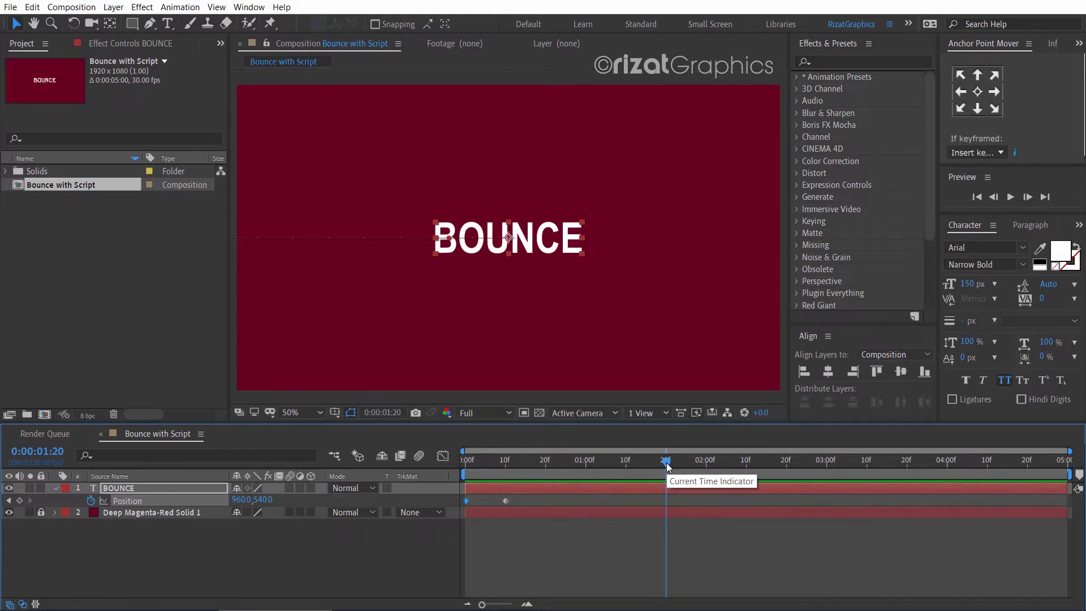
{"action": "left_click", "coordinate": [195, 488]}
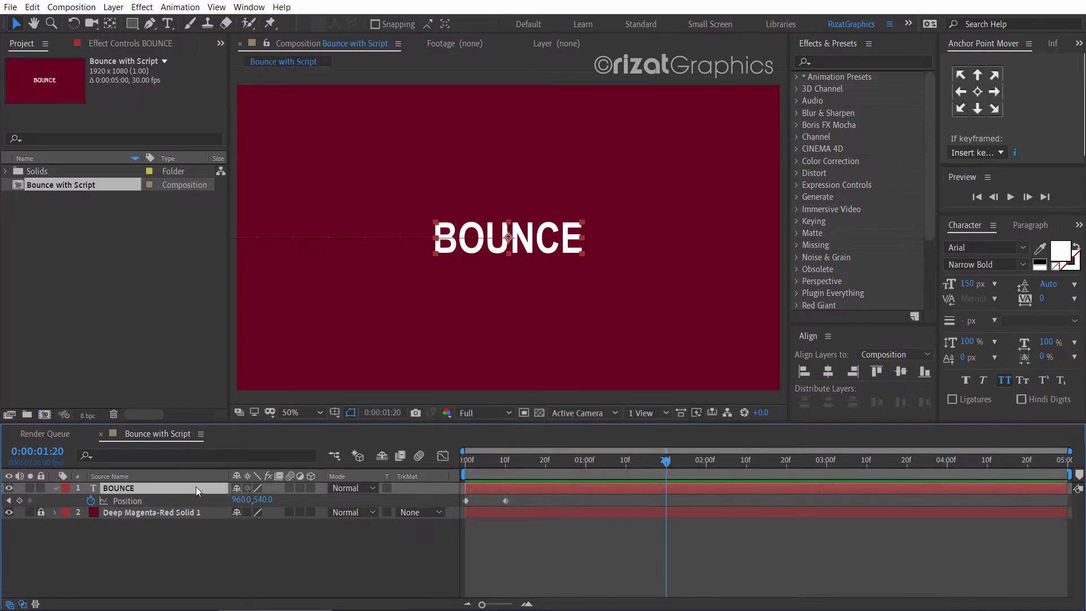
Keyframe BOUNCE's Scale from 100% at 1:20 to 175% at 2:00.
{"action": "key", "text": "s"}
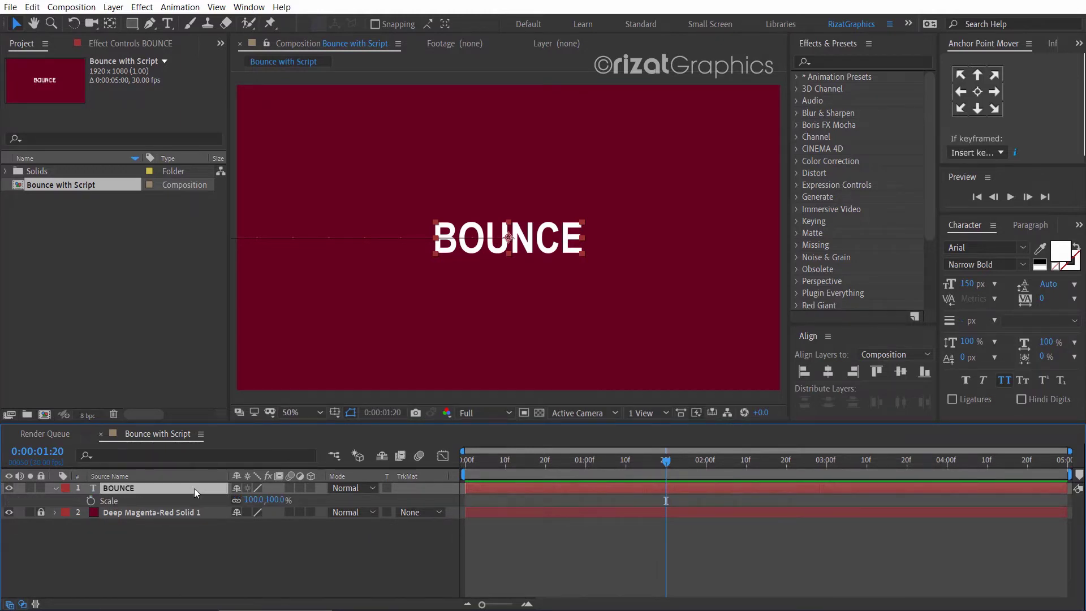
{"action": "left_click", "coordinate": [91, 501]}
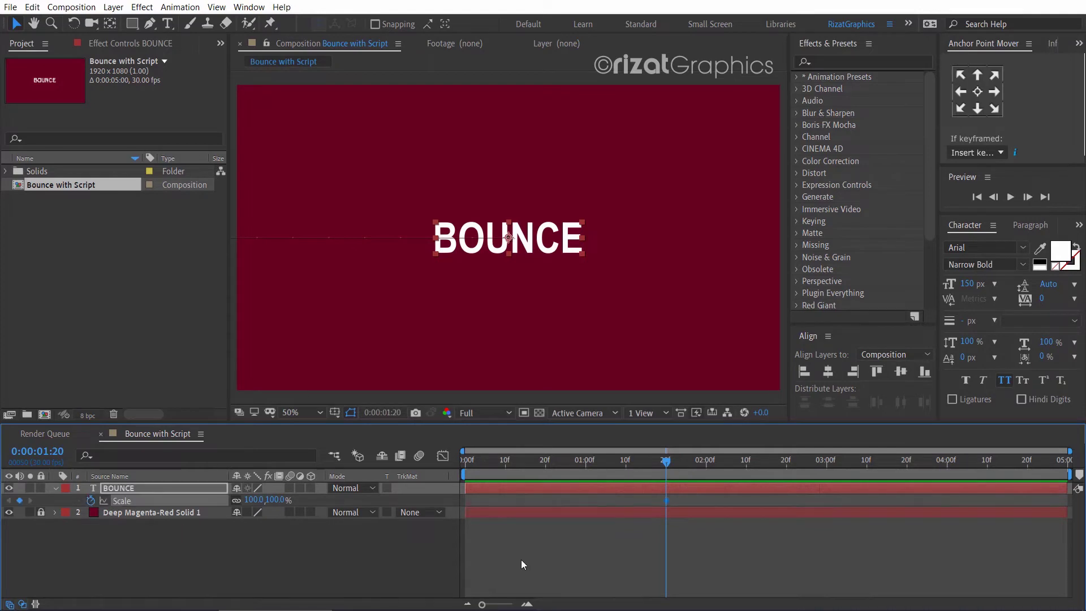
{"action": "left_click", "coordinate": [707, 463]}
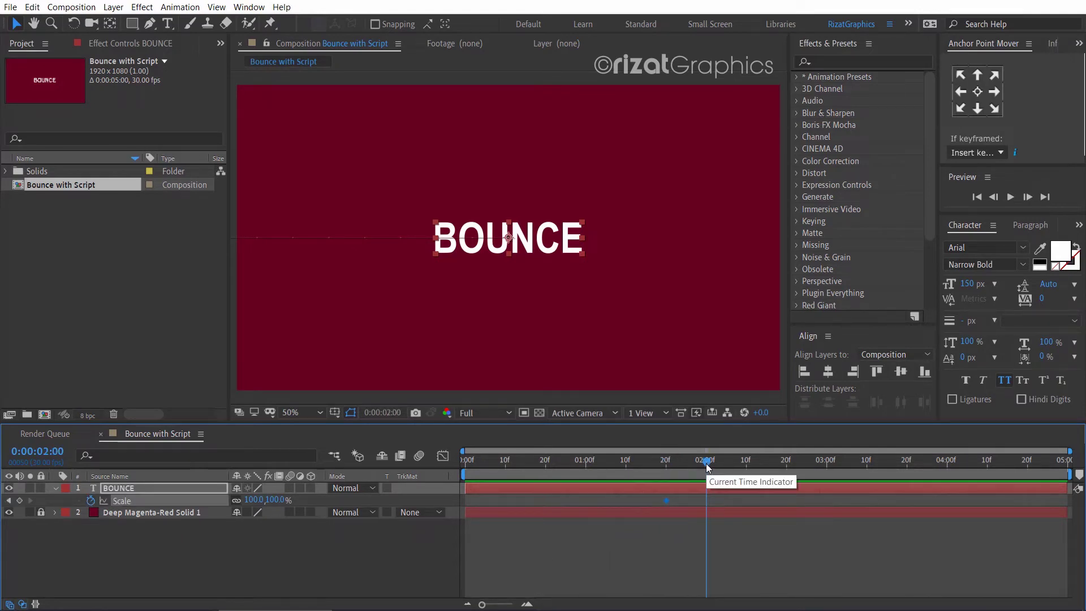
{"action": "left_click", "coordinate": [254, 500]}
{"action": "type", "text": "1"}
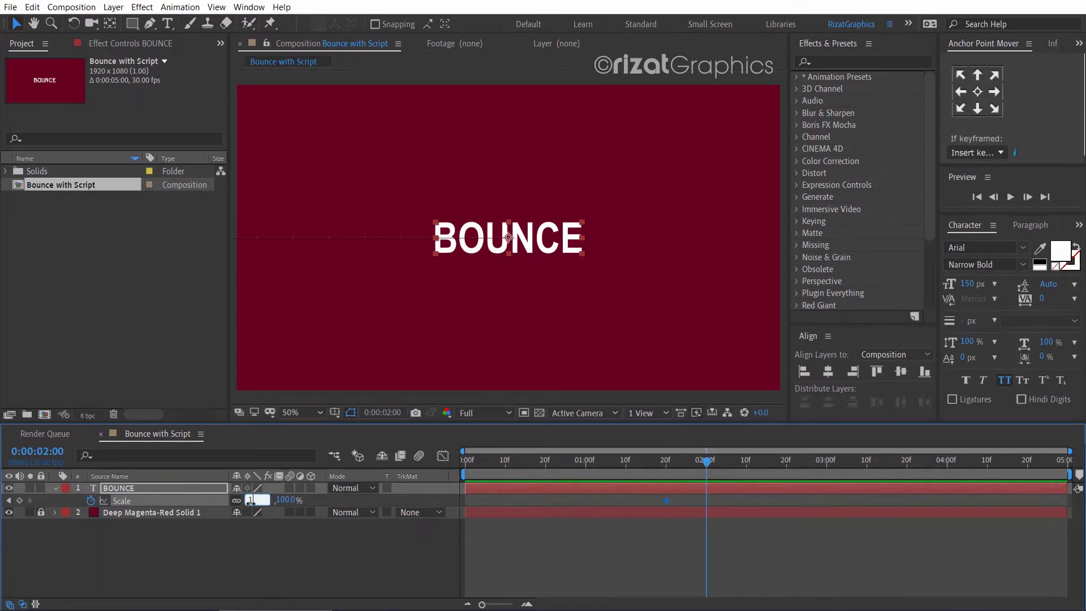
{"action": "type", "text": "75"}
{"action": "key", "text": "Return"}
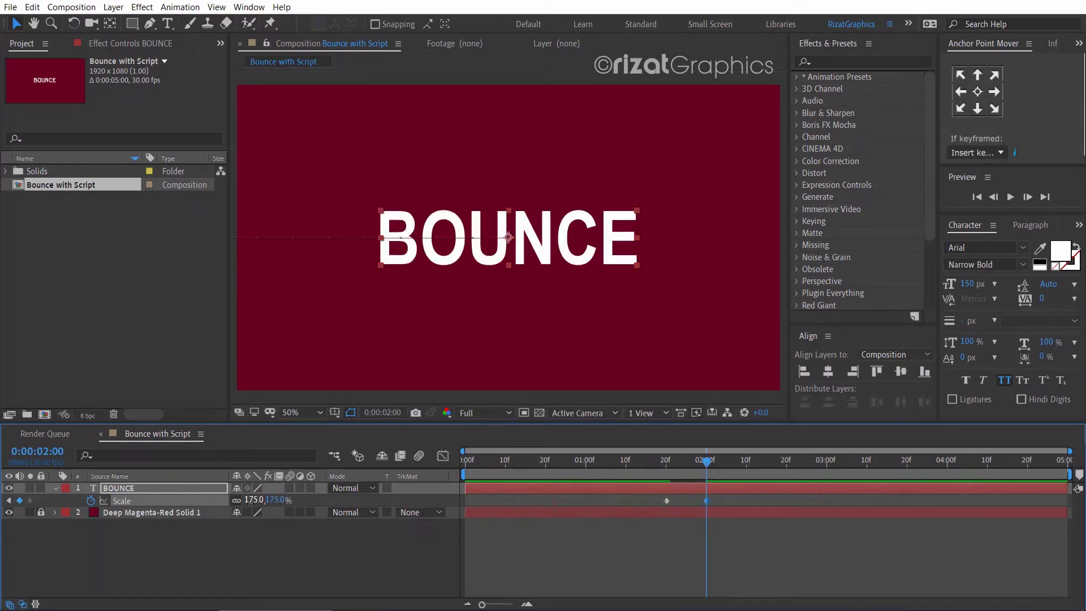
{"action": "left_click", "coordinate": [826, 463]}
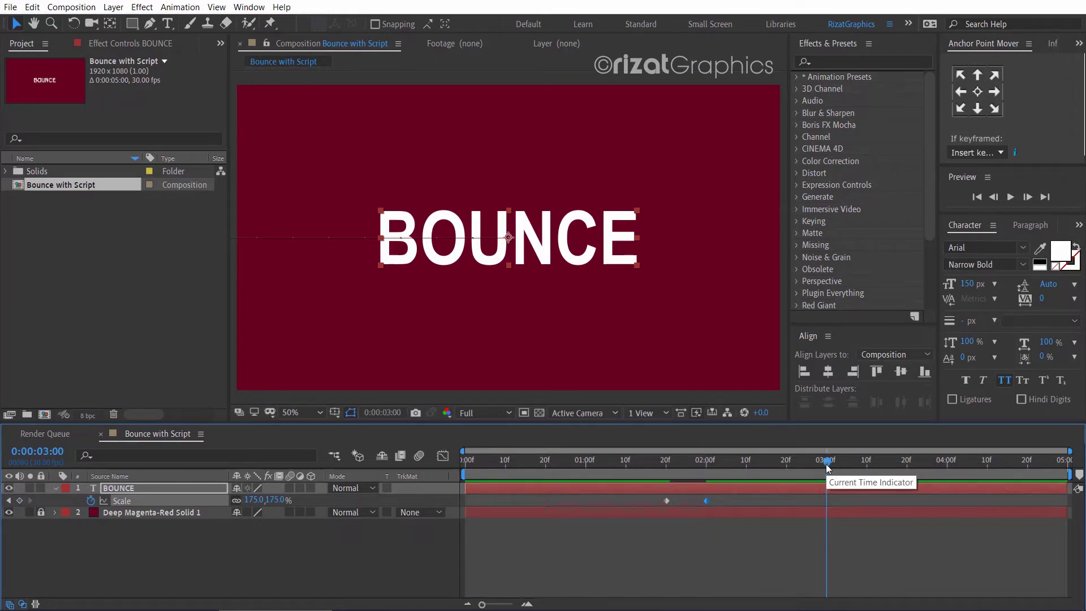
Keyframe BOUNCE's Rotation from 0x+0.0° at 3:00 to 1x+0.0° at 3:10, then collapse the layer.
{"action": "left_click", "coordinate": [185, 486]}
{"action": "key", "text": "r"}
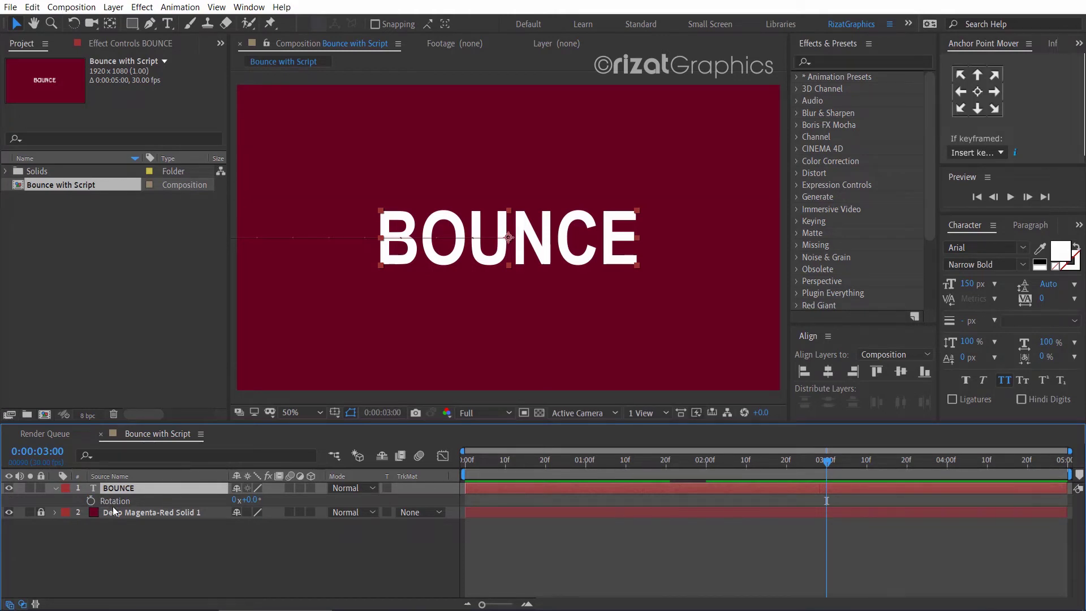
{"action": "left_click", "coordinate": [91, 501]}
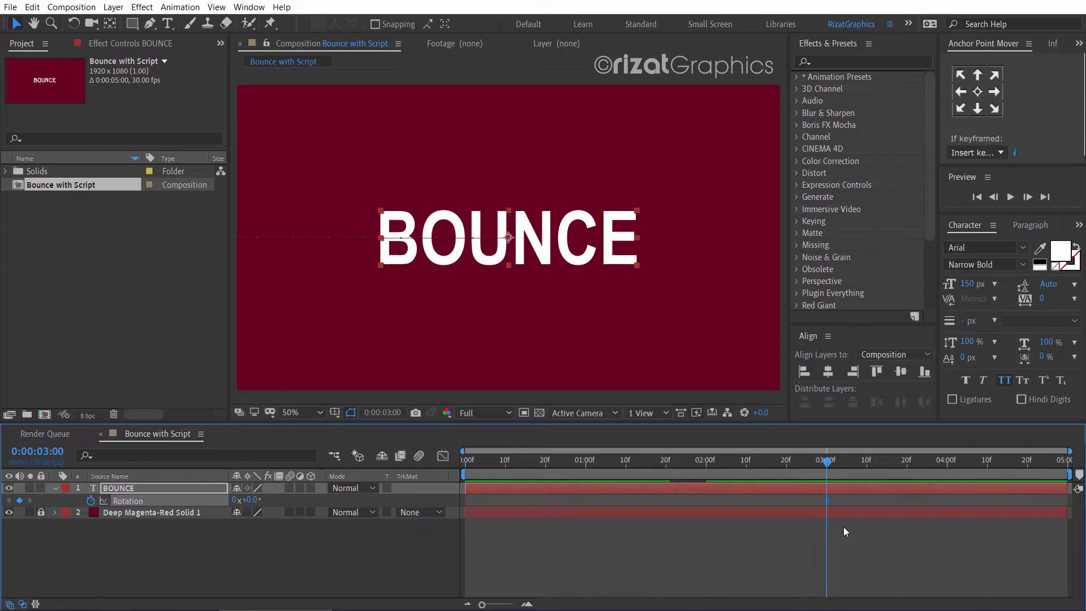
{"action": "left_click", "coordinate": [866, 462]}
{"action": "left_click", "coordinate": [235, 500]}
{"action": "left_click", "coordinate": [226, 538]}
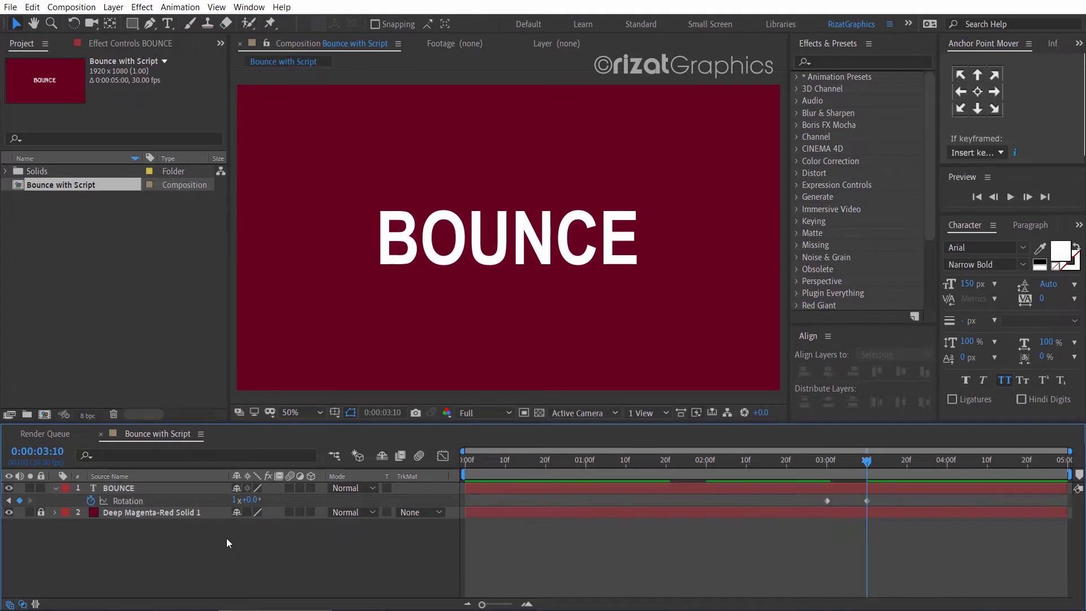
{"action": "left_click", "coordinate": [56, 487]}
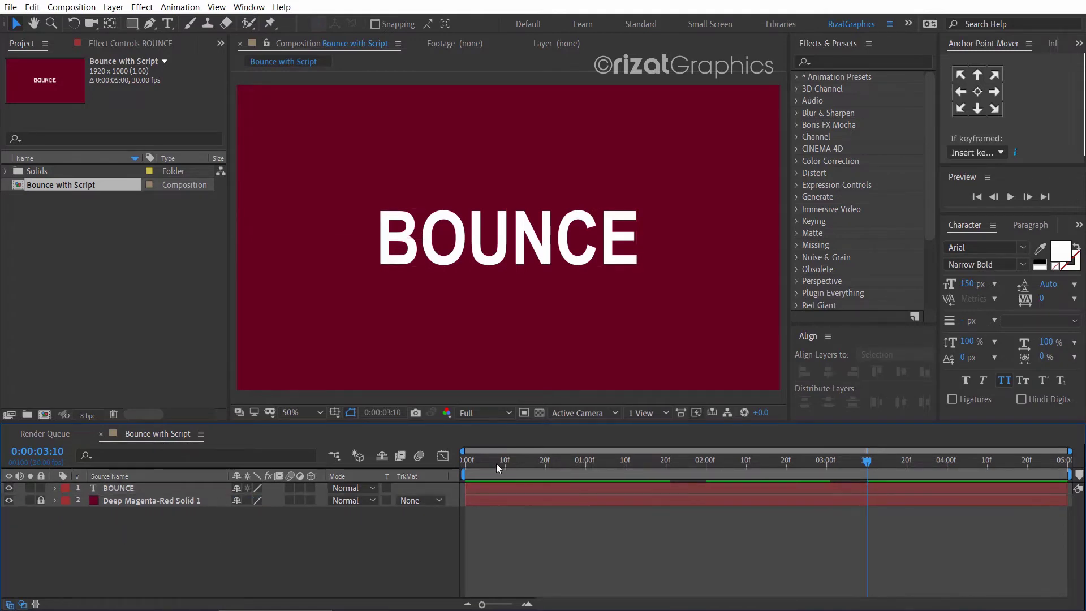
{"action": "left_click_drag", "start_coordinate": [496, 463], "coordinate": [434, 459]}
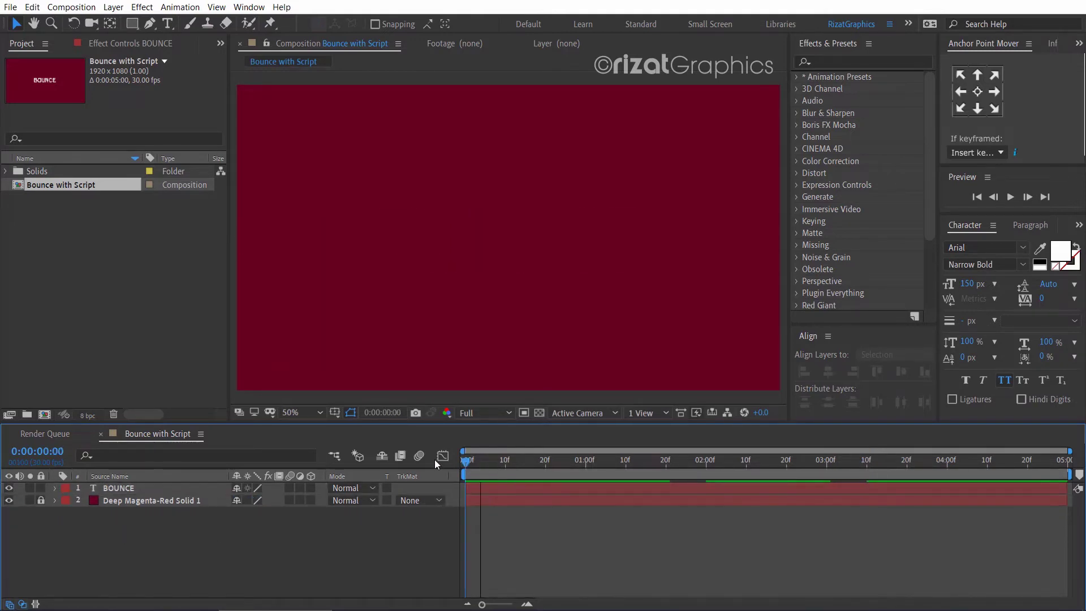
{"action": "left_click", "coordinate": [1009, 198]}
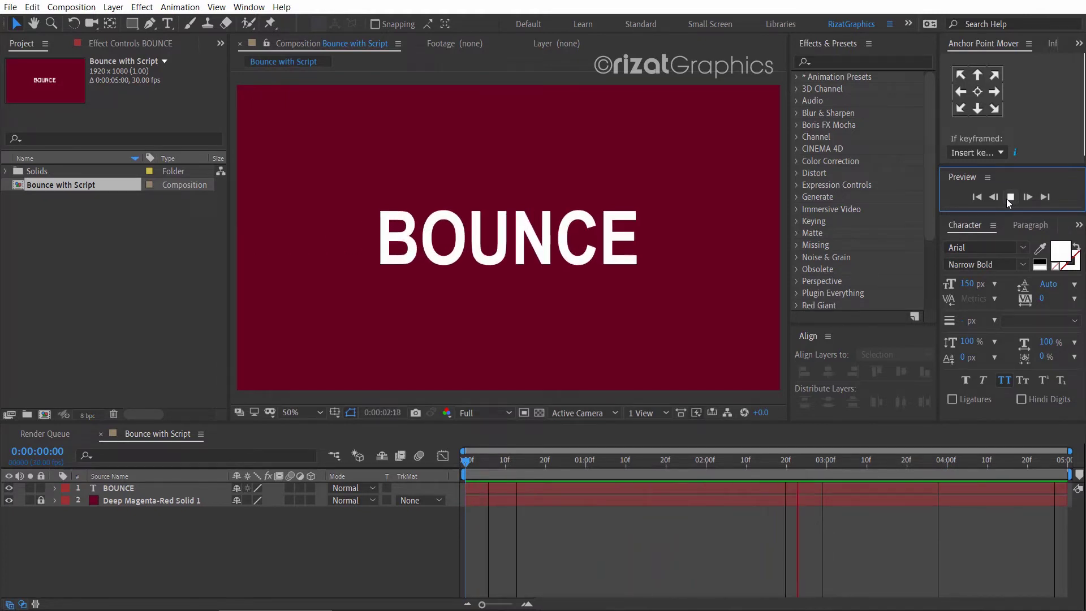
{"action": "left_click", "coordinate": [1009, 198]}
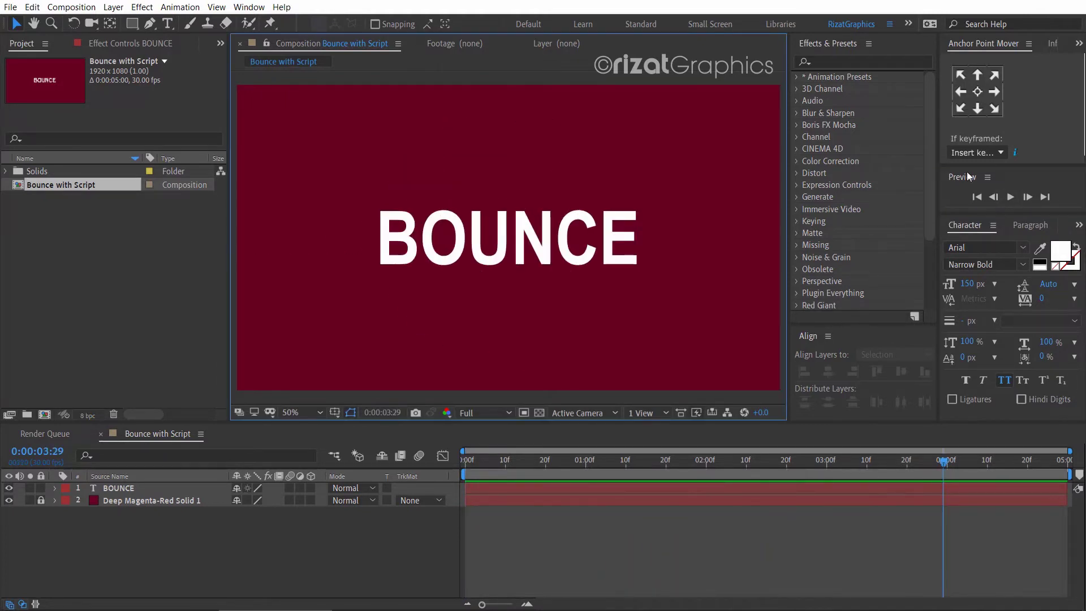
Search 'ukra' and apply the Ukramedia Bounce & Drop preset to BOUNCE.
{"action": "left_click", "coordinate": [878, 63]}
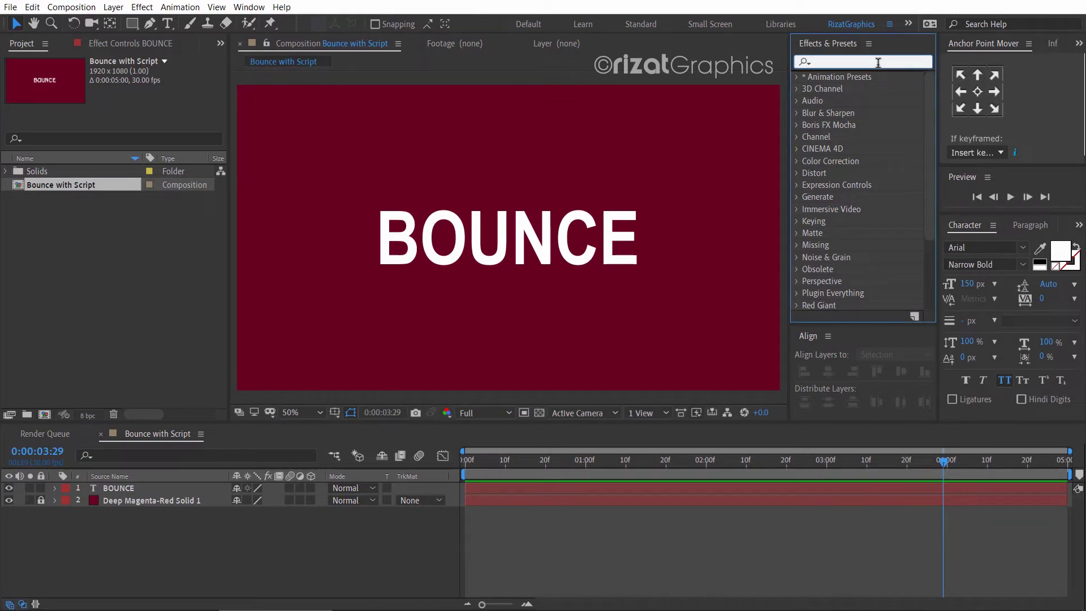
{"action": "type", "text": "ukra"}
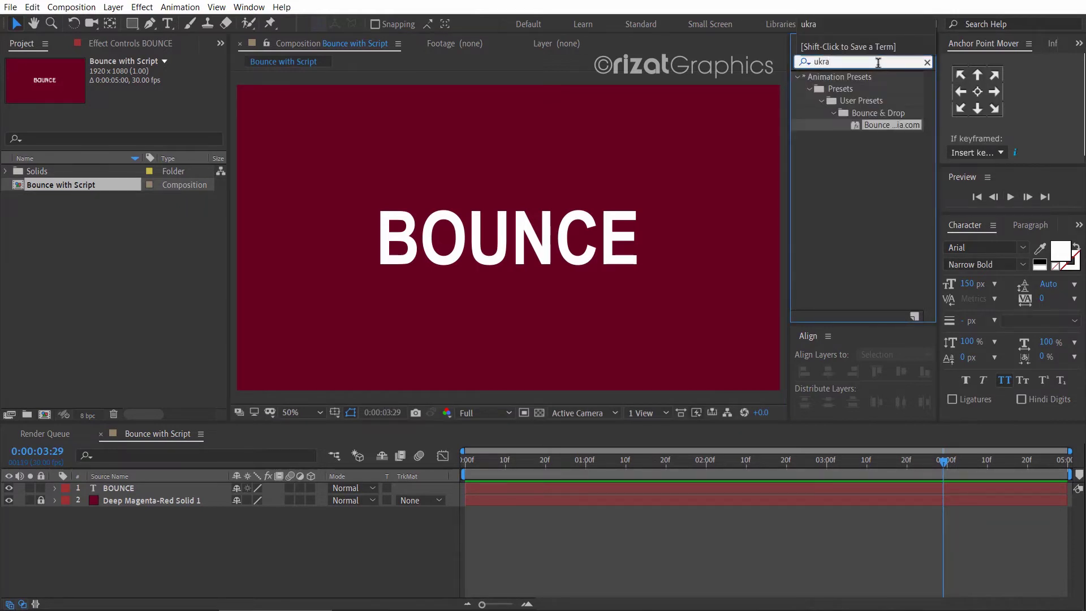
{"action": "left_click_drag", "start_coordinate": [884, 124], "coordinate": [547, 252]}
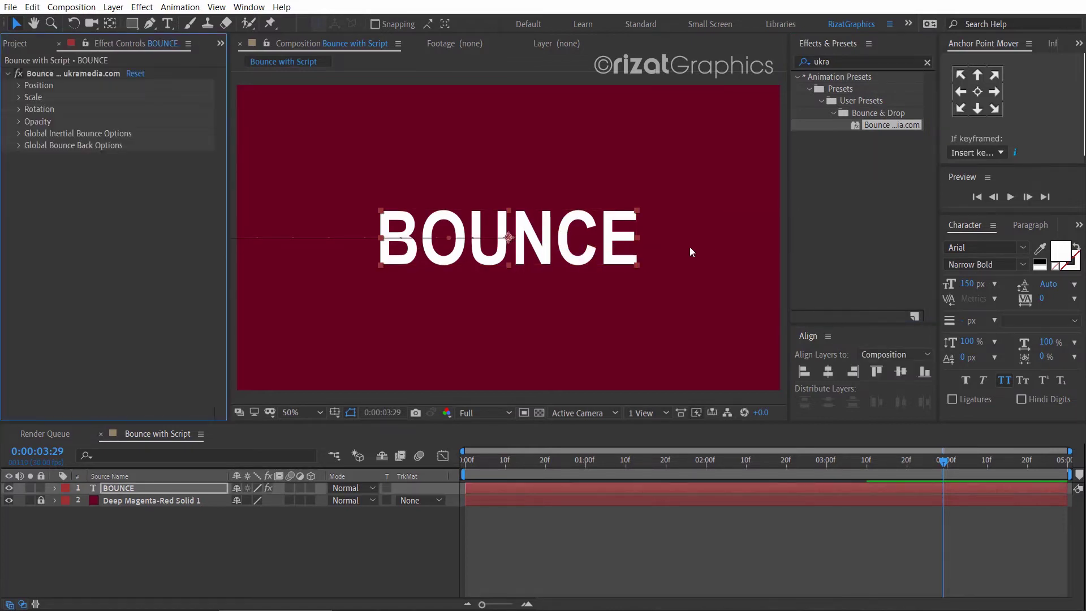
Clear the preset search and preview the BOUNCE animation from the first frame.
{"action": "left_click", "coordinate": [927, 62]}
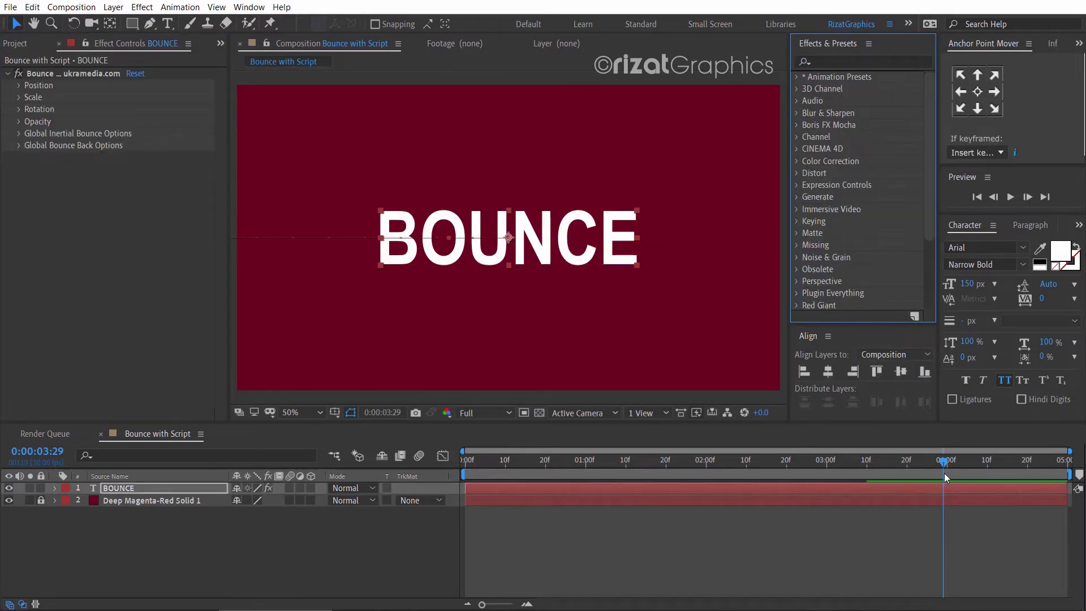
{"action": "left_click_drag", "start_coordinate": [942, 467], "coordinate": [465, 466]}
{"action": "left_click", "coordinate": [1009, 198]}
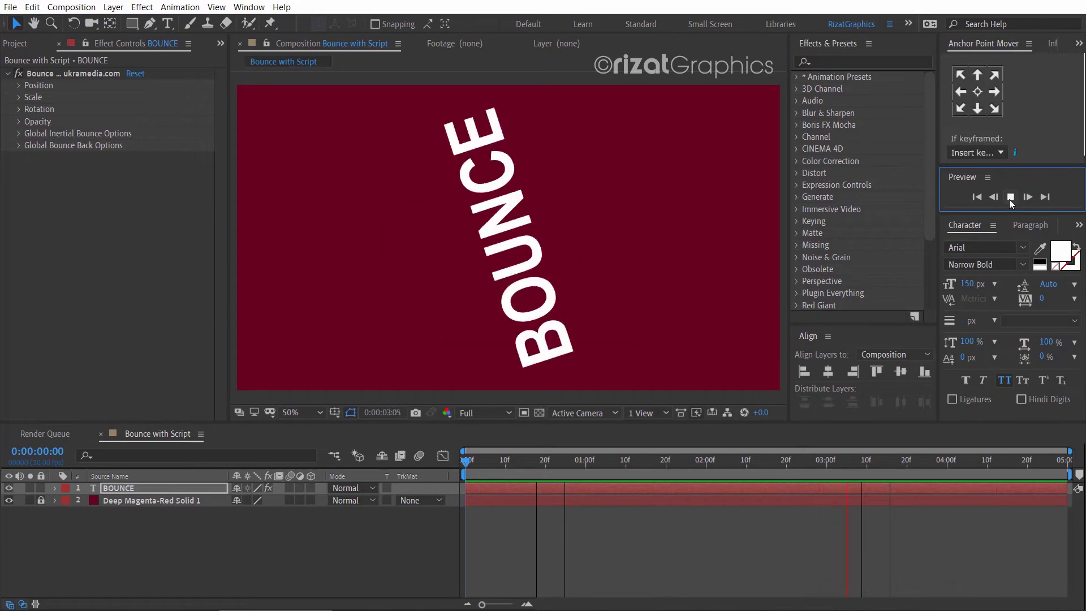
{"action": "left_click", "coordinate": [1010, 198]}
{"action": "left_click_drag", "start_coordinate": [595, 463], "coordinate": [465, 461]}
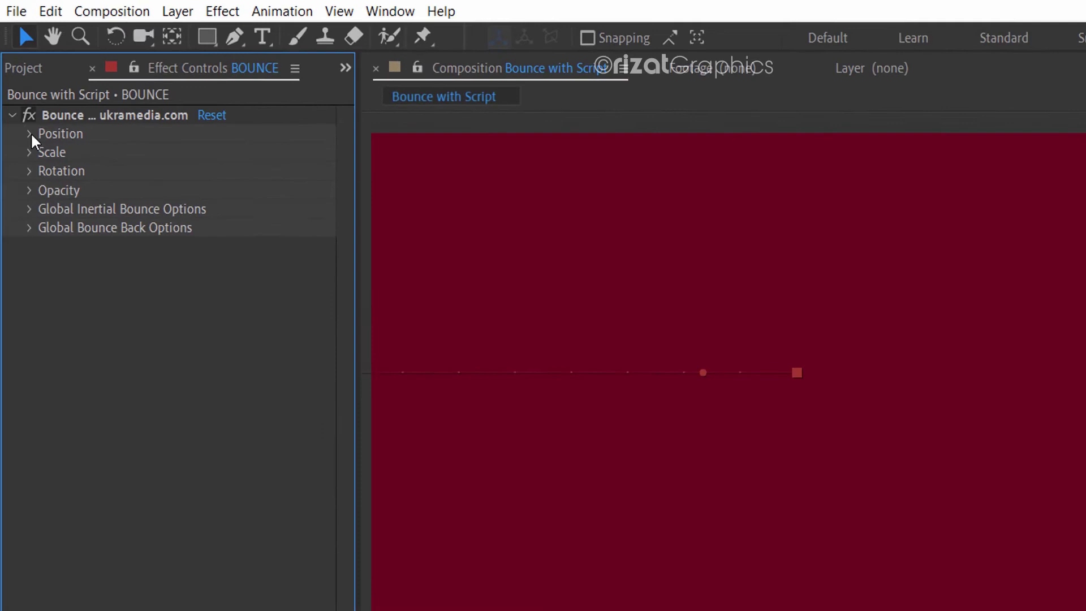
Tick Enable Inertial Bounce for Position, Scale and Rotation in Bounce & Drop, then preview the animation.
{"action": "left_click", "coordinate": [19, 85]}
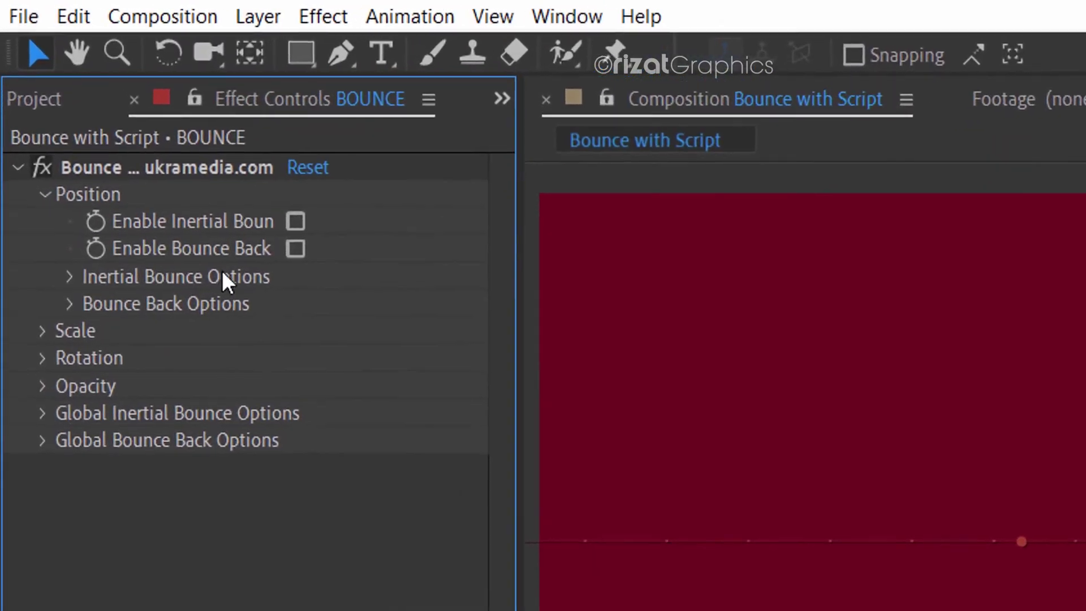
{"action": "left_click", "coordinate": [262, 194]}
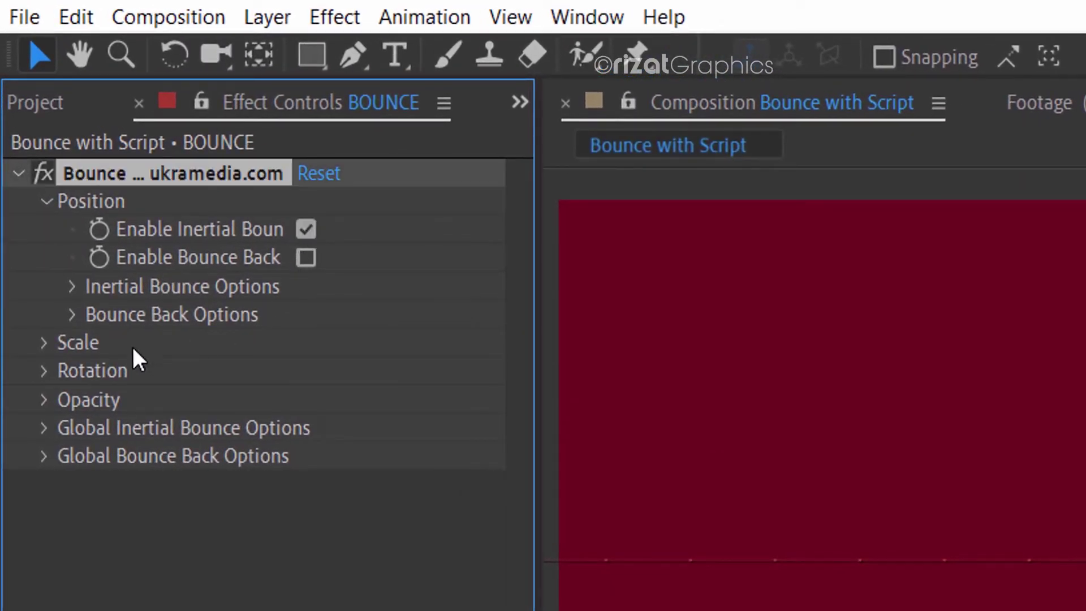
{"action": "left_click", "coordinate": [40, 342]}
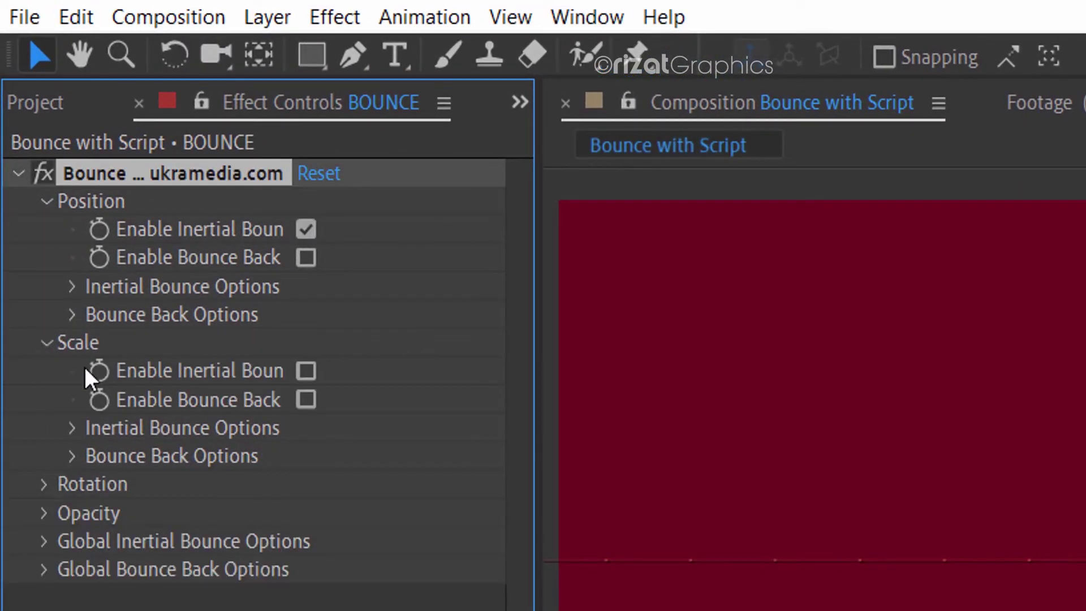
{"action": "left_click", "coordinate": [304, 369]}
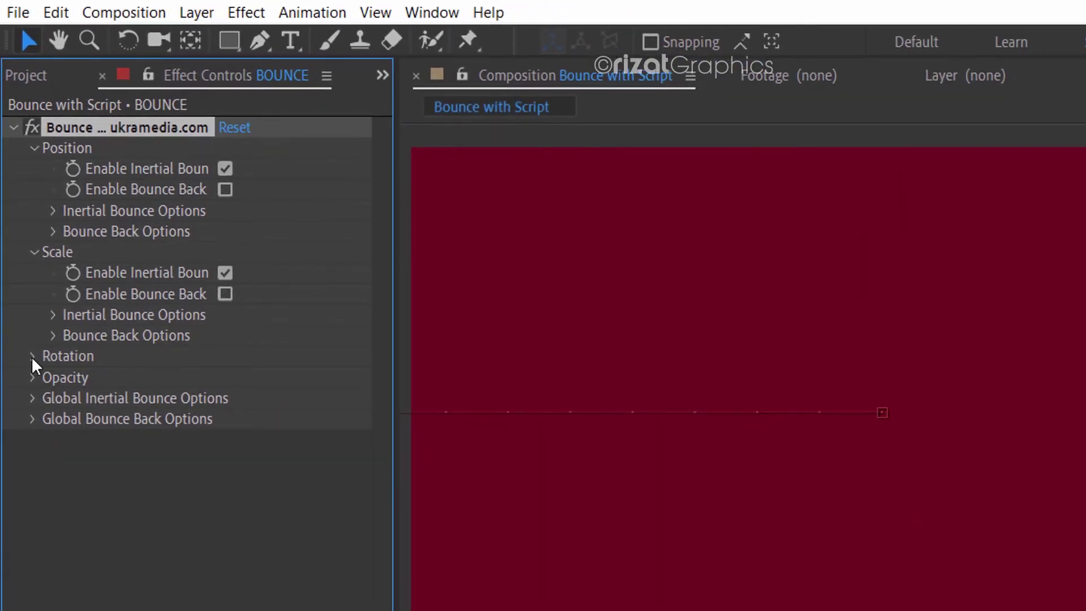
{"action": "left_click", "coordinate": [32, 357]}
{"action": "left_click", "coordinate": [226, 378]}
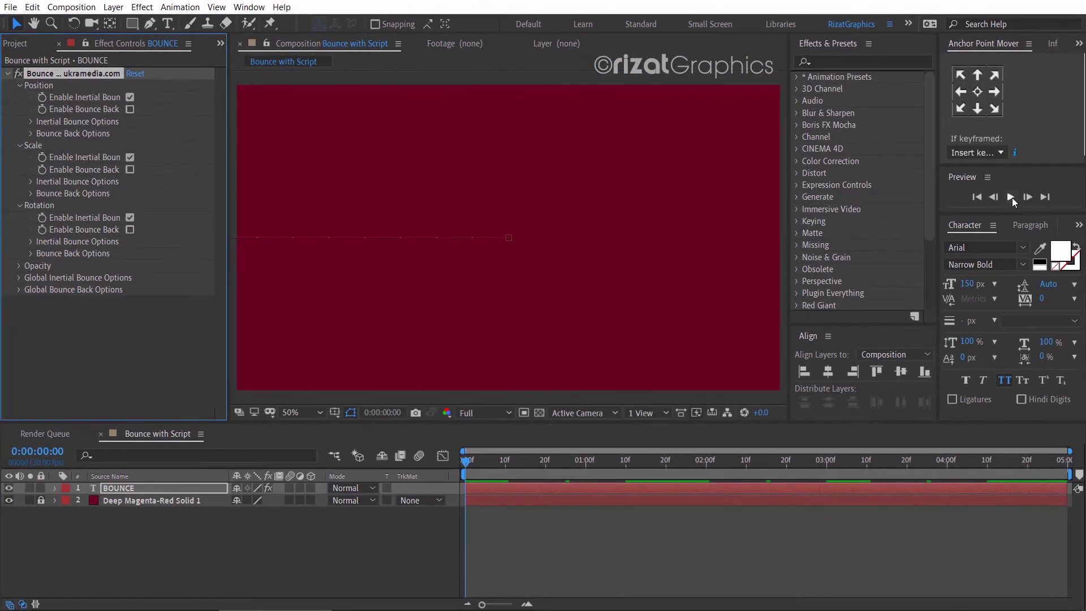
{"action": "left_click", "coordinate": [1011, 197]}
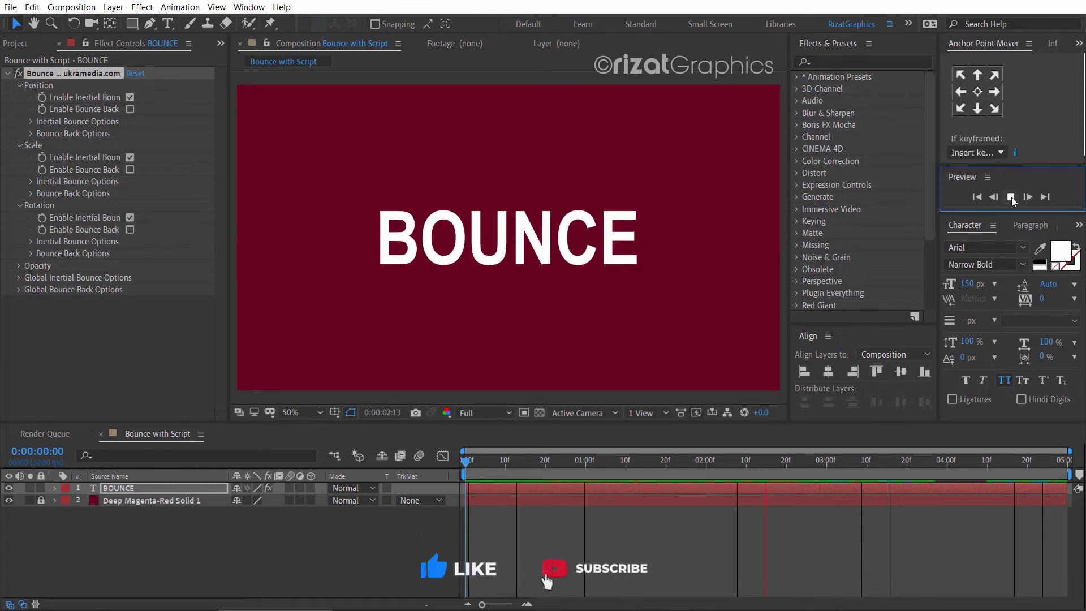
{"action": "left_click", "coordinate": [1011, 197]}
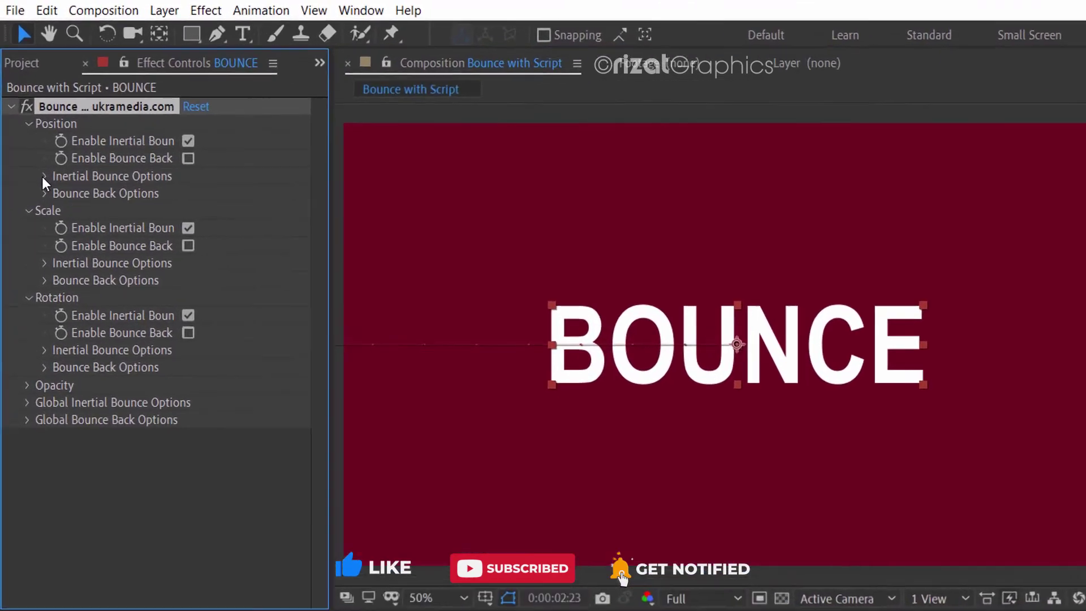
Set Position's inertial bounce to Frequency 2.00 and Decay 3.00.
{"action": "left_click", "coordinate": [31, 124]}
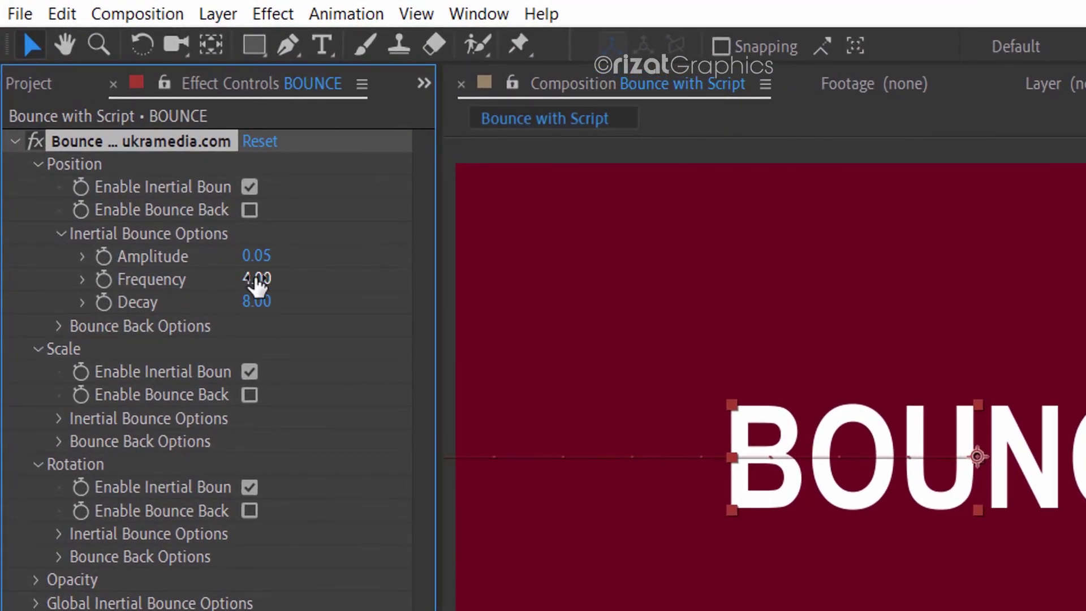
{"action": "left_click", "coordinate": [256, 280]}
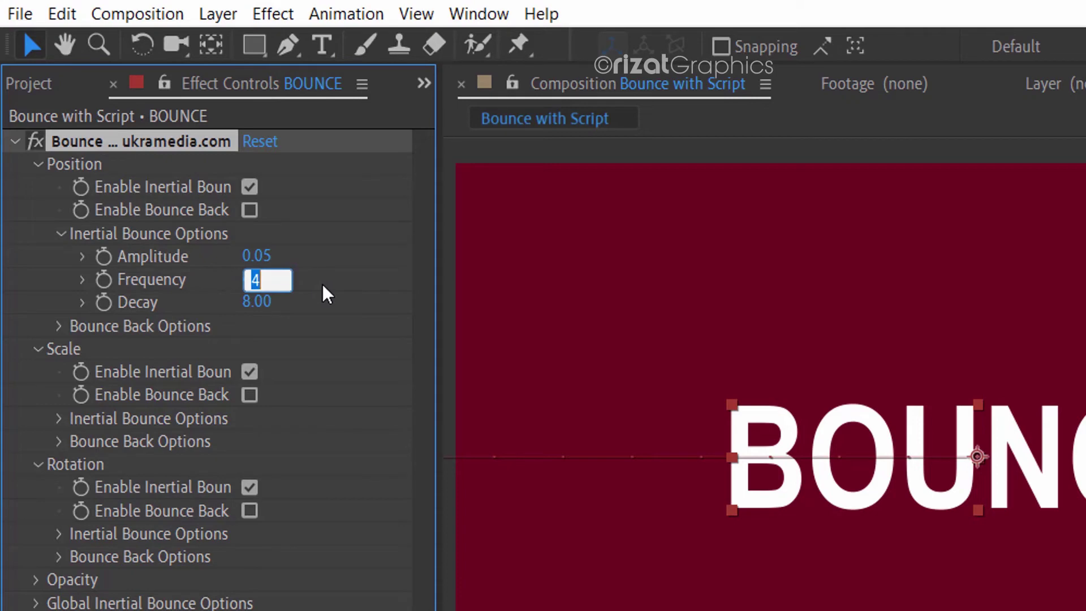
{"action": "key", "text": "Return"}
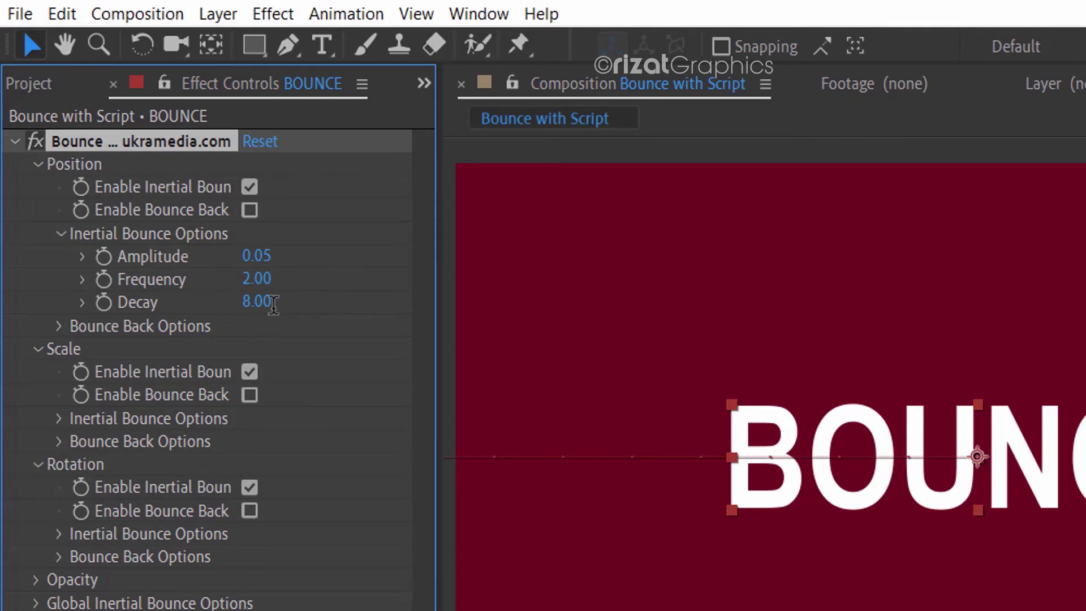
{"action": "left_click", "coordinate": [265, 303]}
{"action": "type", "text": "3"}
{"action": "key", "text": "Return"}
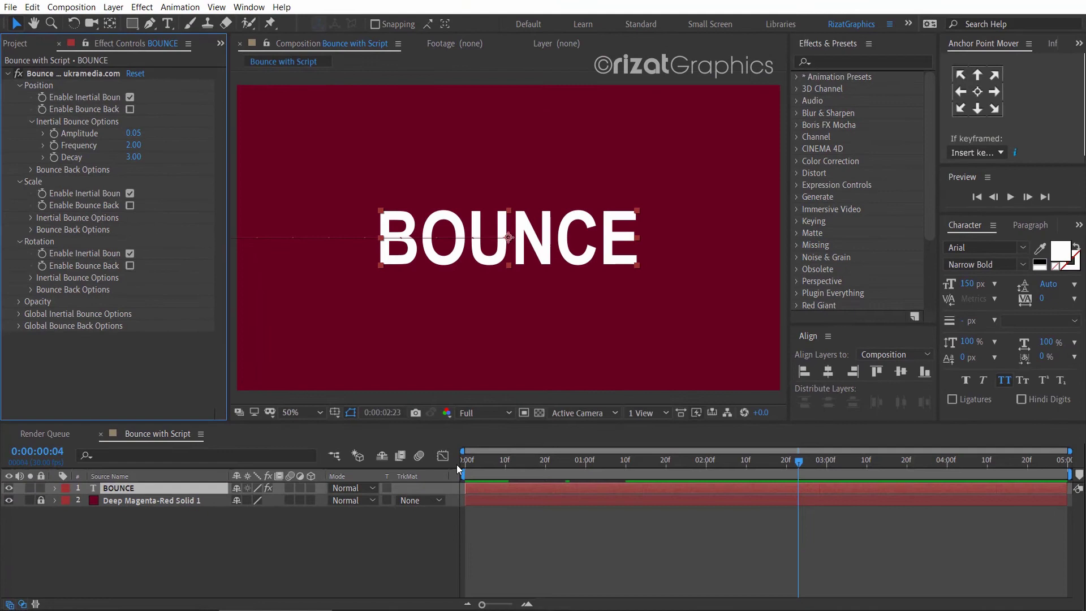
Rewind to the start and preview the tuned position bounce.
{"action": "left_click", "coordinate": [560, 554]}
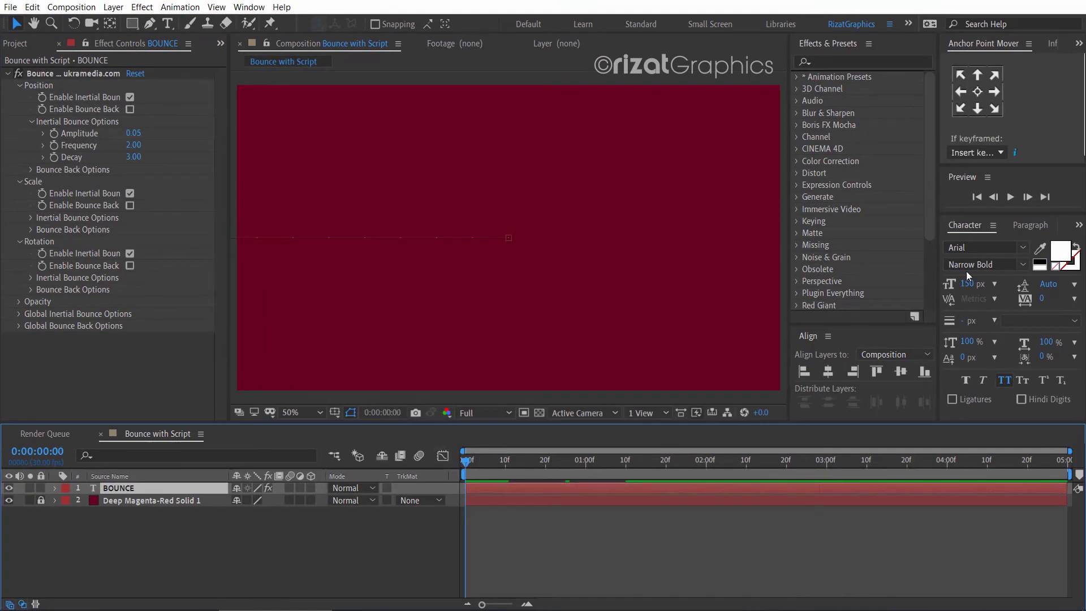
{"action": "left_click", "coordinate": [1010, 197]}
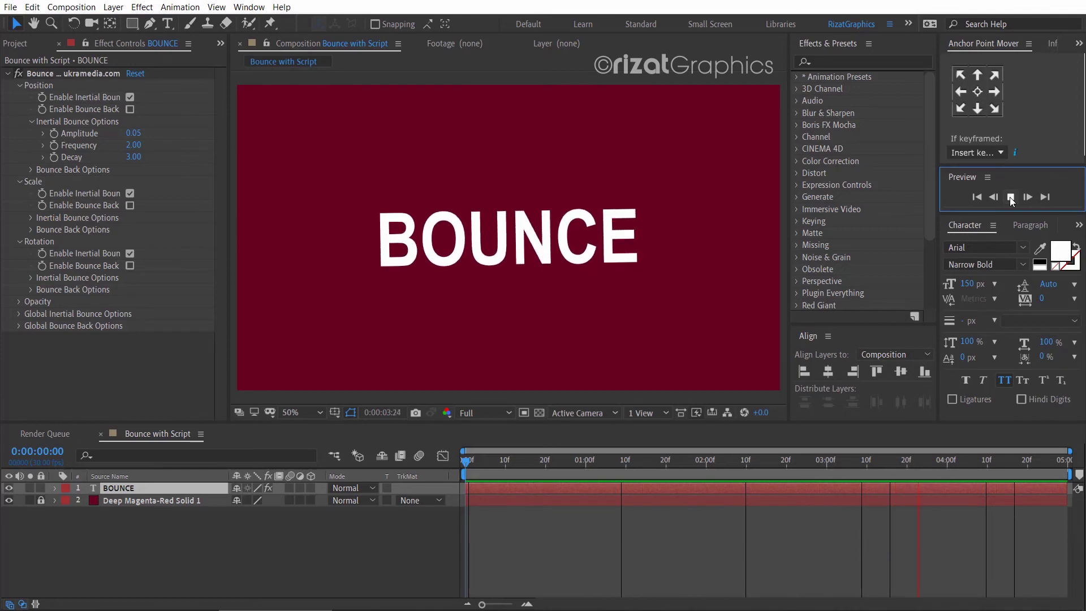
{"action": "left_click", "coordinate": [1010, 198]}
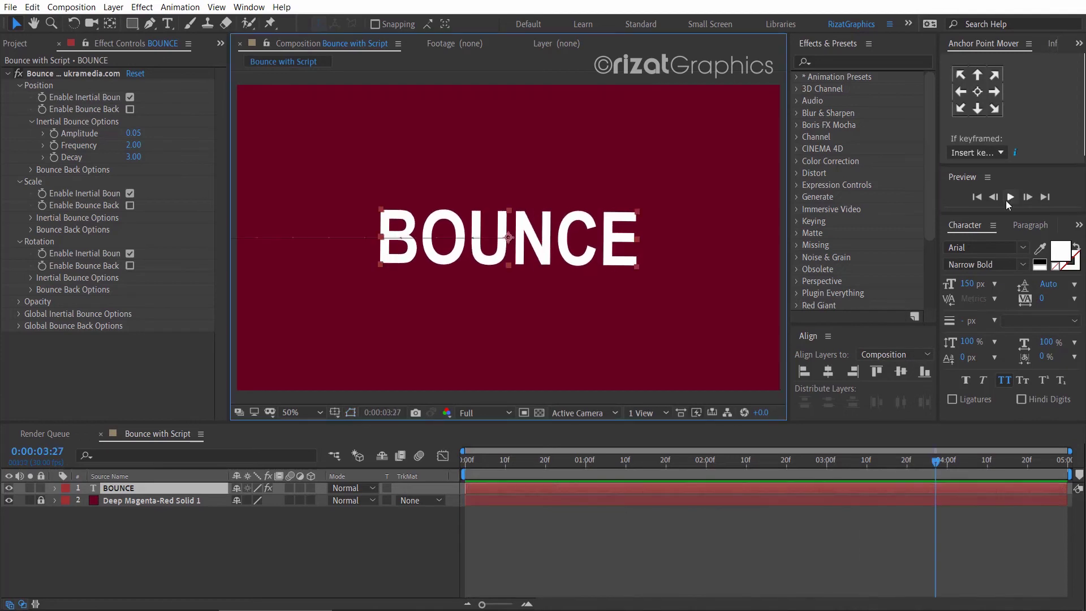
Set Scale's inertial bounce to Frequency 2.00 and Decay 3.00.
{"action": "left_click", "coordinate": [27, 217]}
{"action": "left_click", "coordinate": [133, 242]}
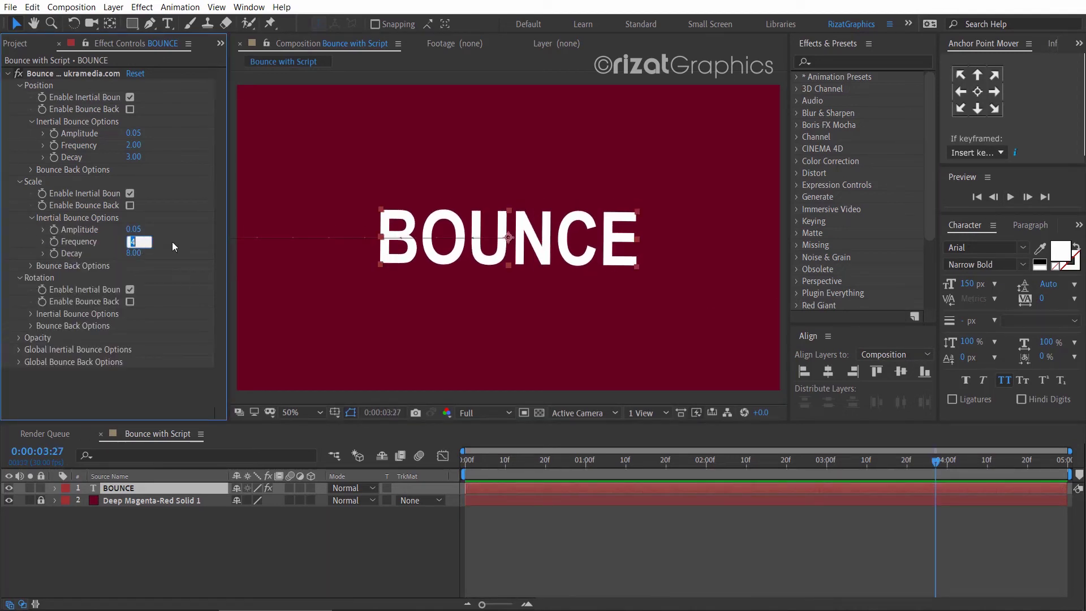
{"action": "type", "text": "2"}
{"action": "key", "text": "Tab"}
{"action": "type", "text": "3"}
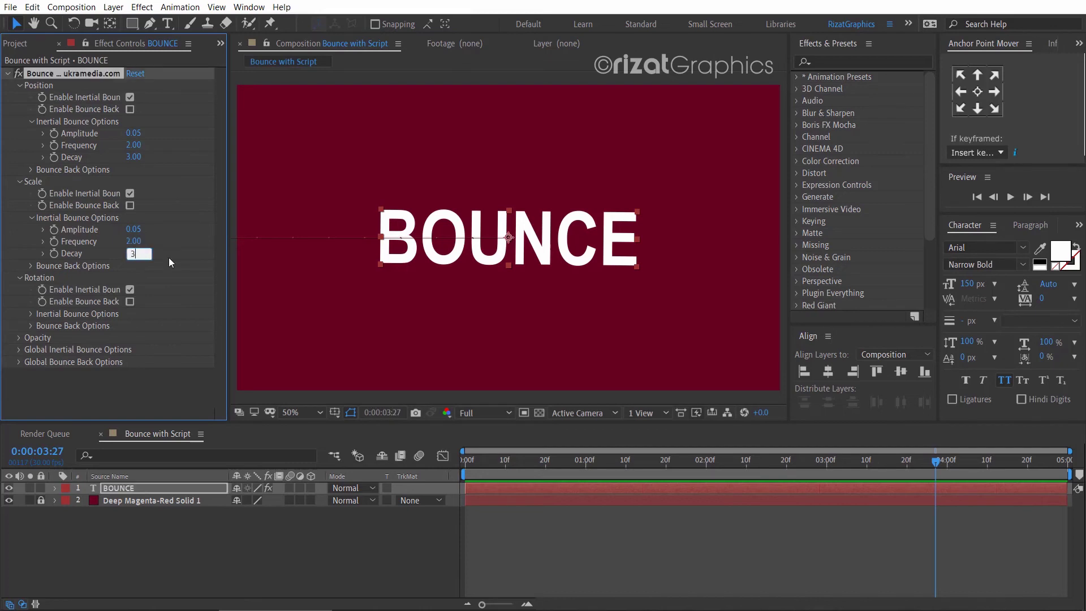
{"action": "left_click", "coordinate": [168, 256]}
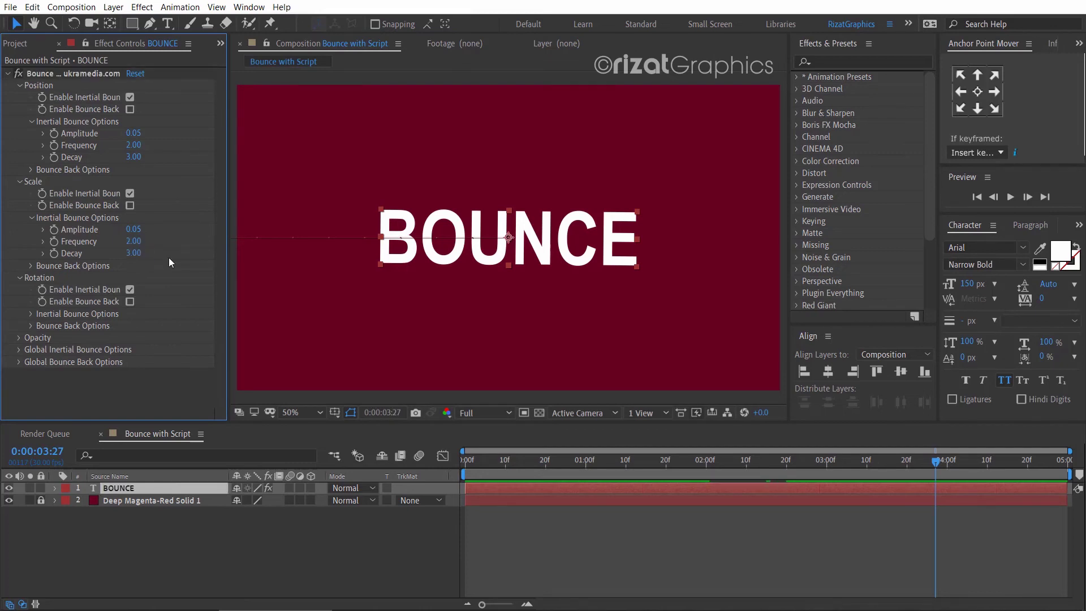
Set Rotation's inertial bounce to Frequency 2.00 and Decay 3.00.
{"action": "left_click", "coordinate": [30, 314]}
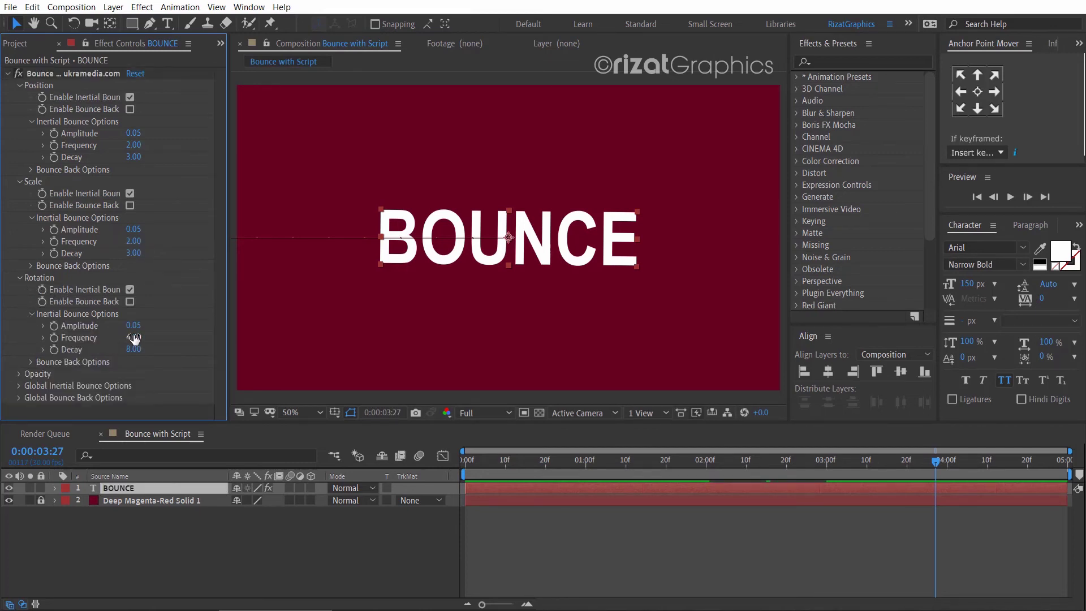
{"action": "type", "text": "2"}
{"action": "key", "text": "Tab"}
{"action": "type", "text": "3"}
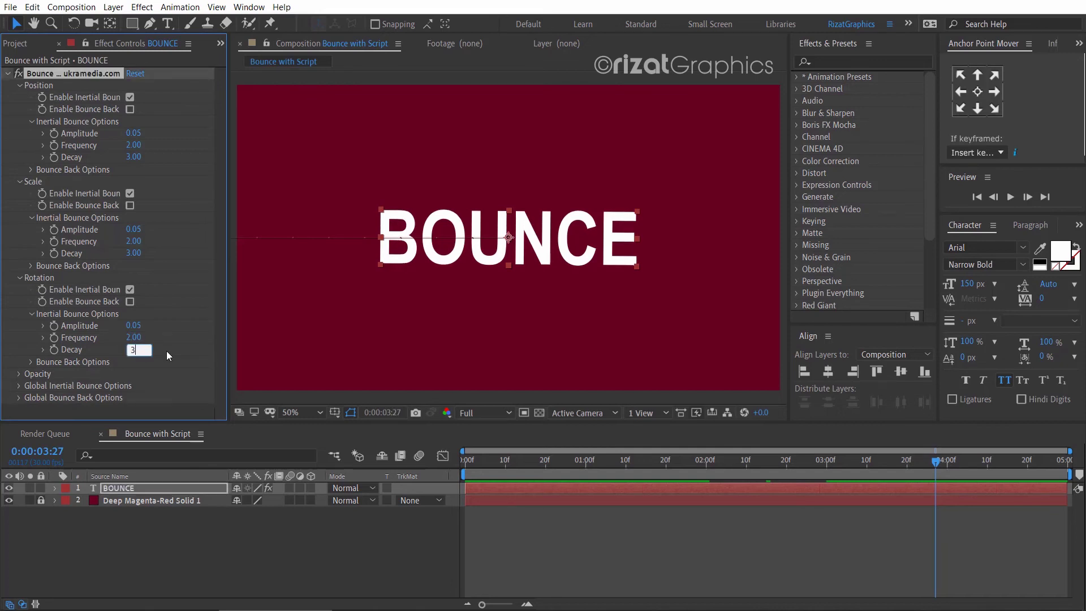
{"action": "left_click", "coordinate": [167, 351]}
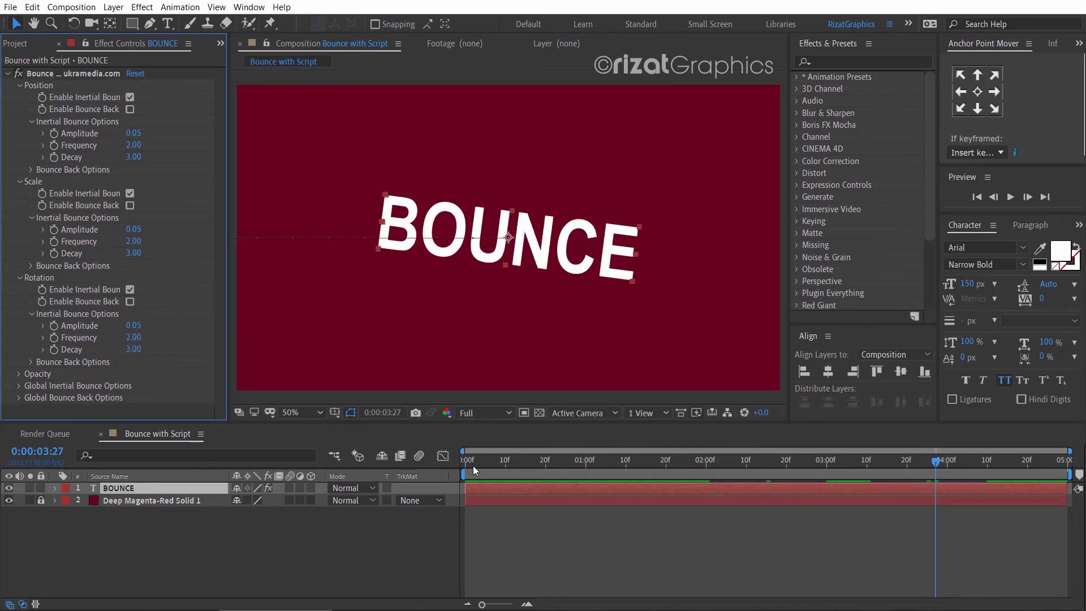
{"action": "left_click_drag", "start_coordinate": [473, 467], "coordinate": [457, 466]}
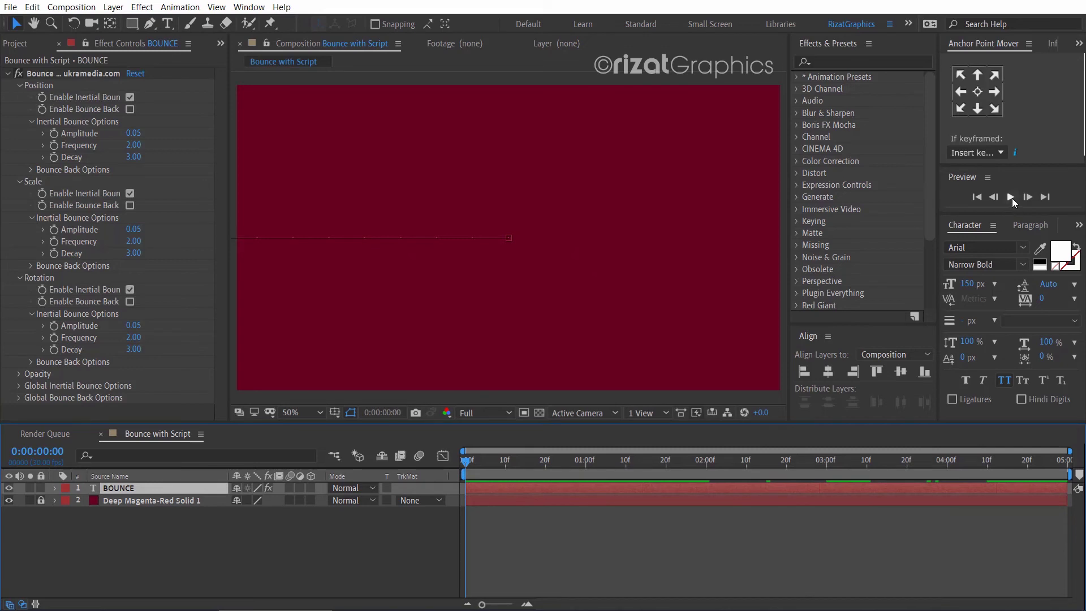
{"action": "left_click", "coordinate": [1012, 198]}
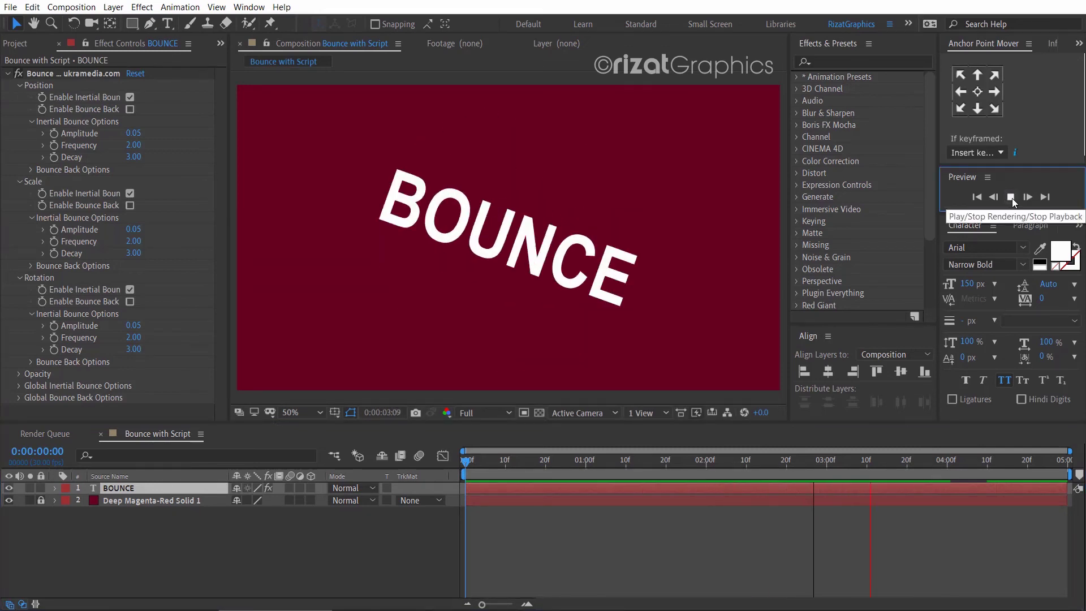